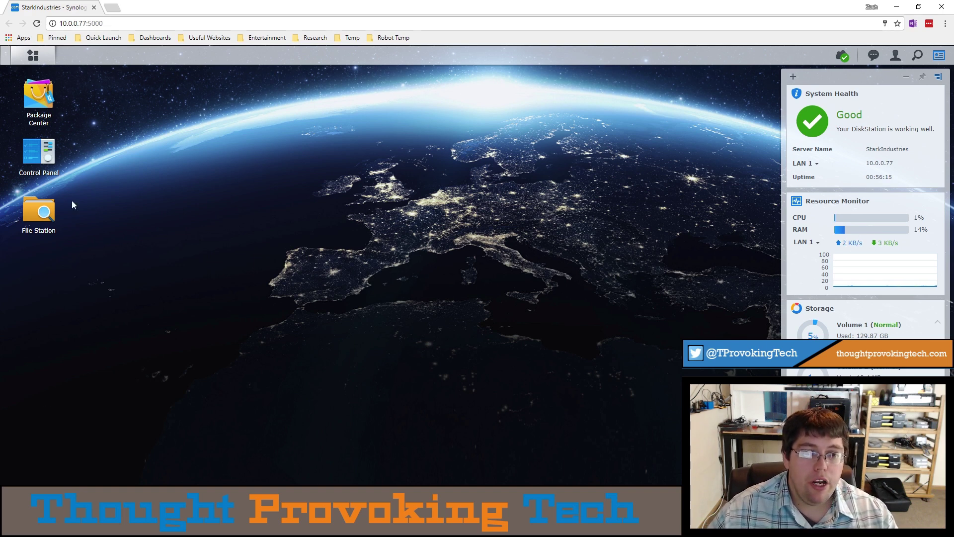
- Open the Control Panel's Shared Folder list and select the Backups folder
click(57, 172)
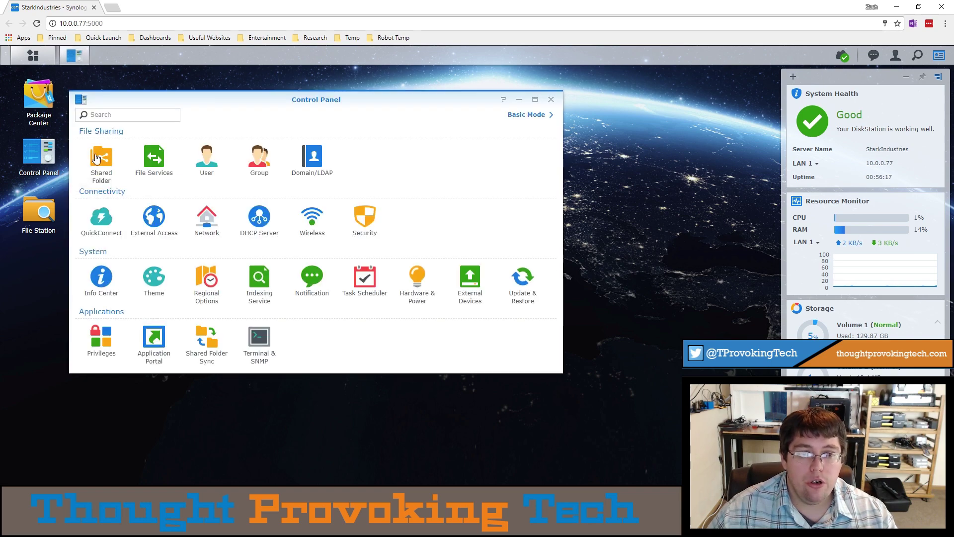
click(102, 159)
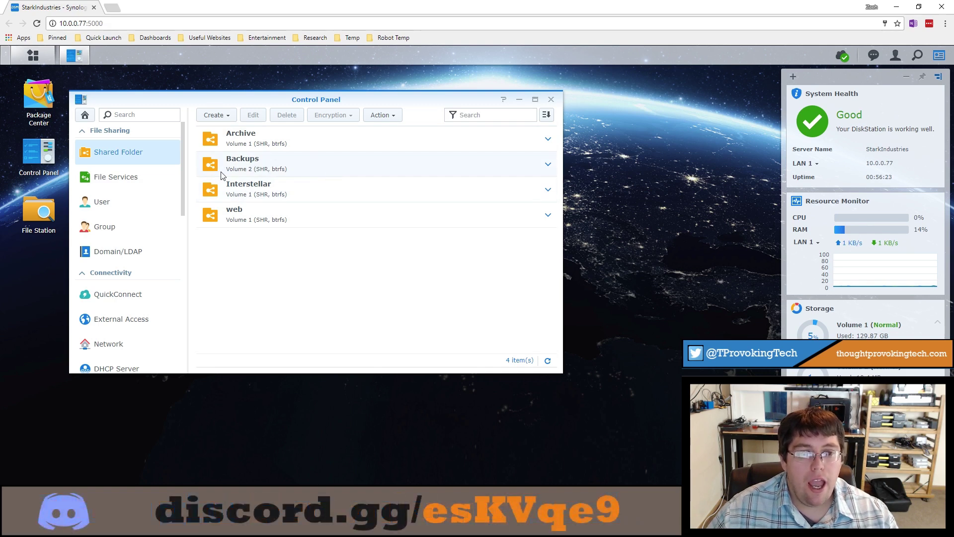
click(266, 171)
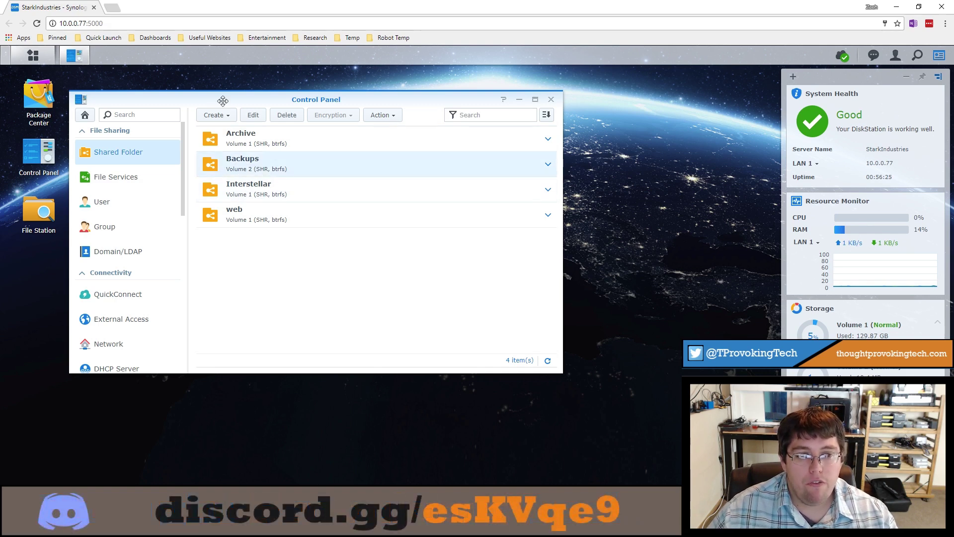
- Start a new shared folder, review its name, volume and recycle bin options, then cancel it
click(213, 115)
click(220, 132)
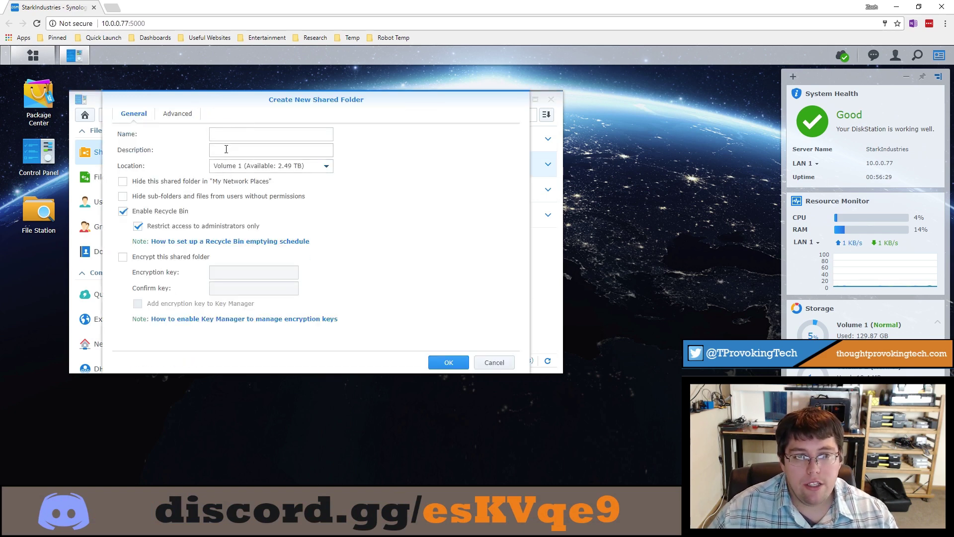
click(227, 135)
click(236, 169)
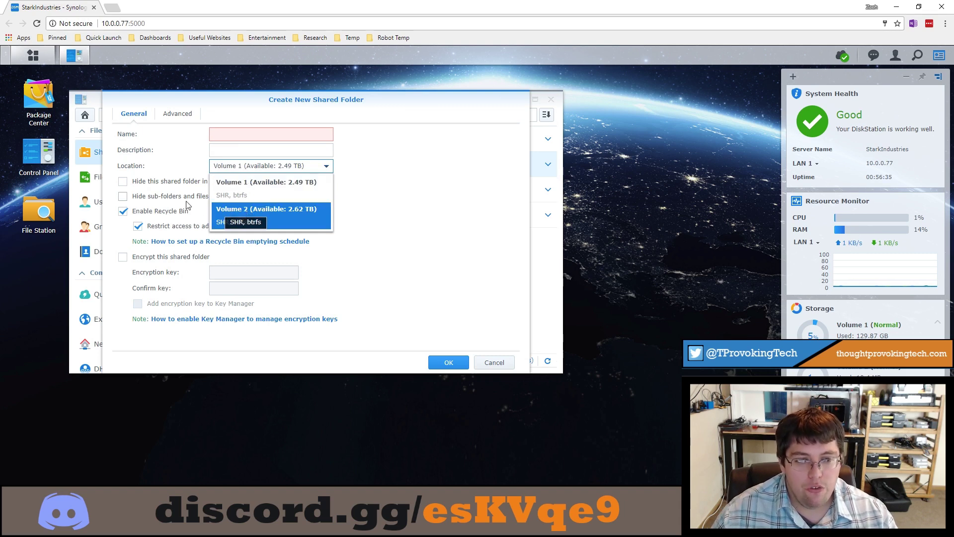
click(167, 214)
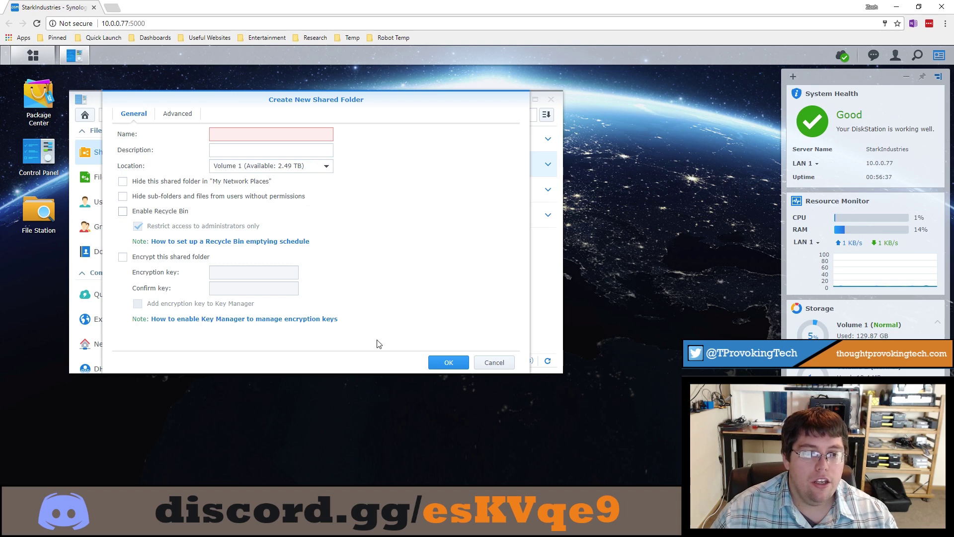
click(495, 363)
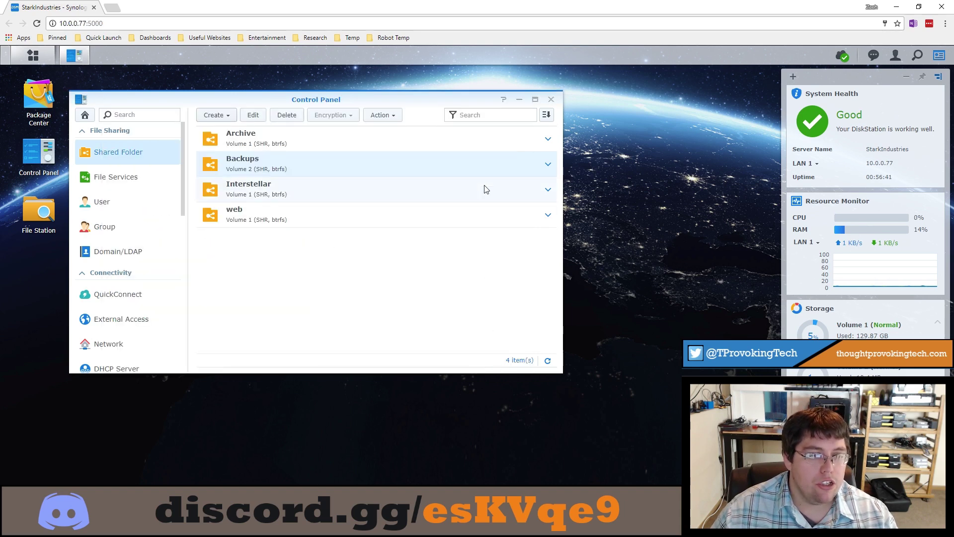
- Close the Control Panel window to get back to the DSM desktop
click(551, 100)
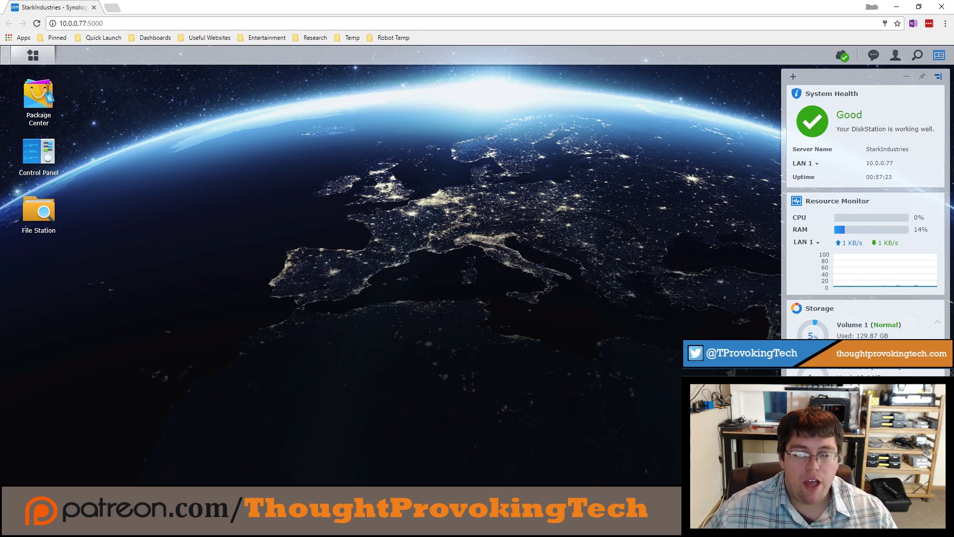
- Launch Hyper Backup from Package Center's Backup category, then close Package Center
click(34, 89)
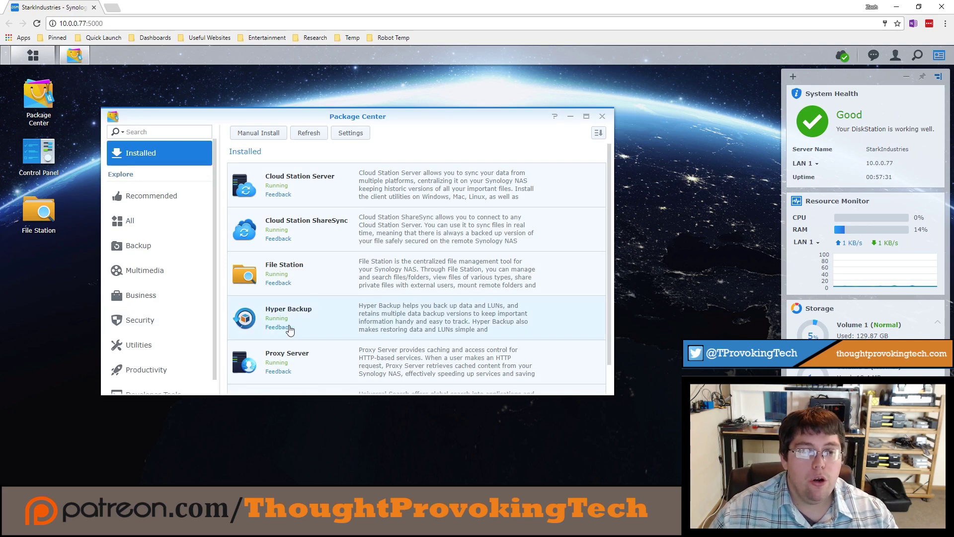
click(156, 247)
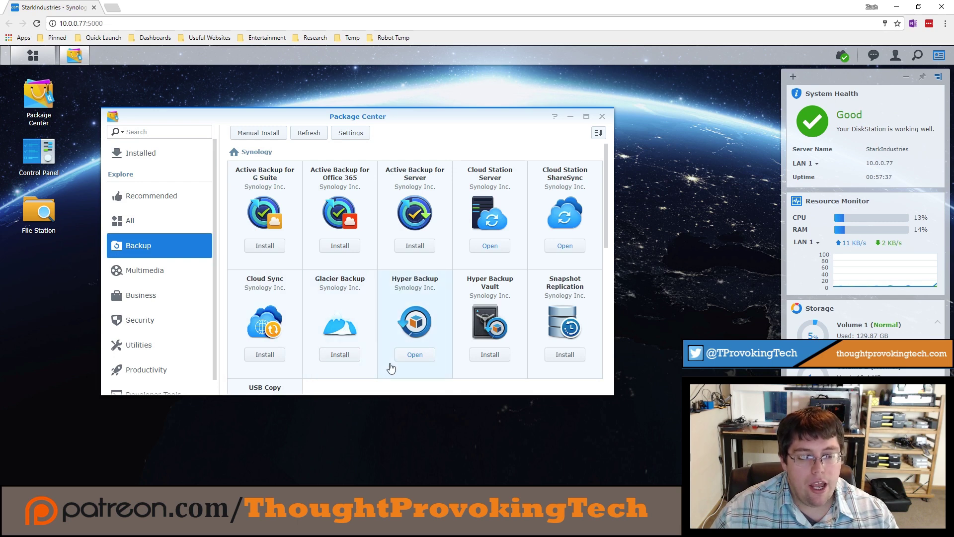
click(407, 356)
click(604, 116)
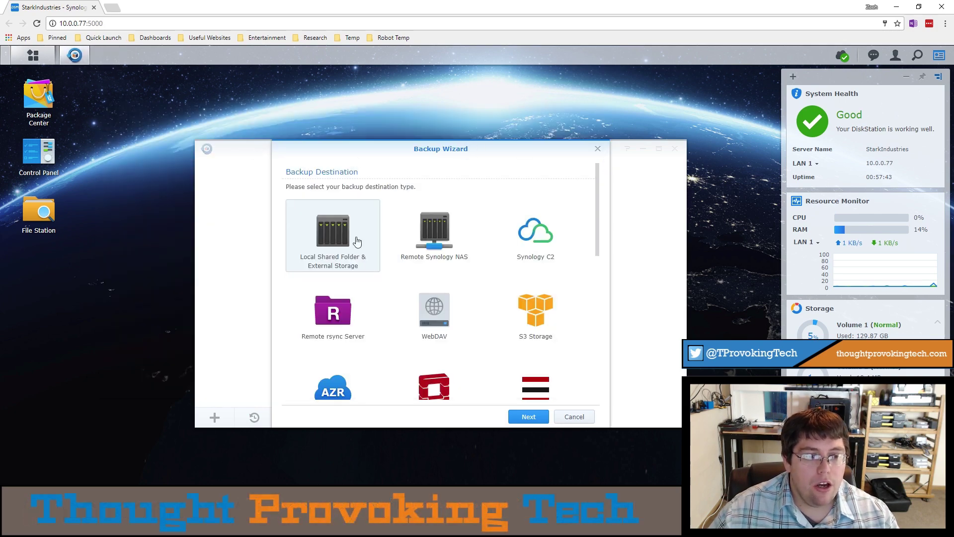
scroll(360, 251, down, 3)
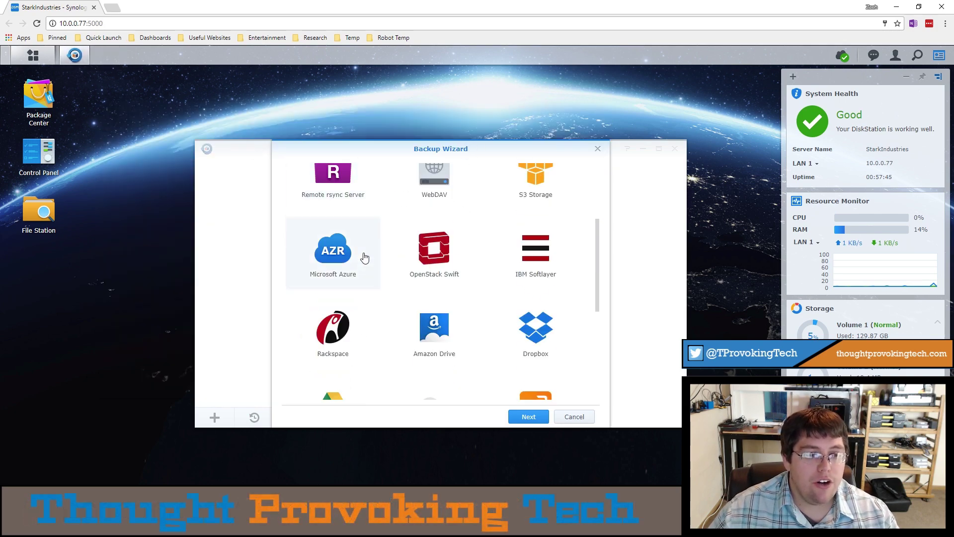
scroll(364, 257, down, 2)
scroll(364, 257, up, 5)
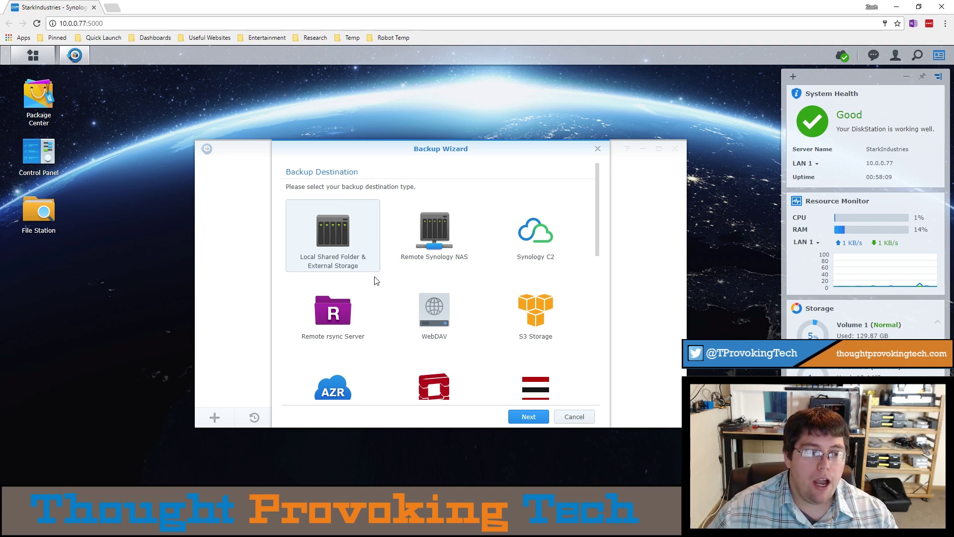
scroll(380, 281, down, 3)
scroll(437, 303, down, 2)
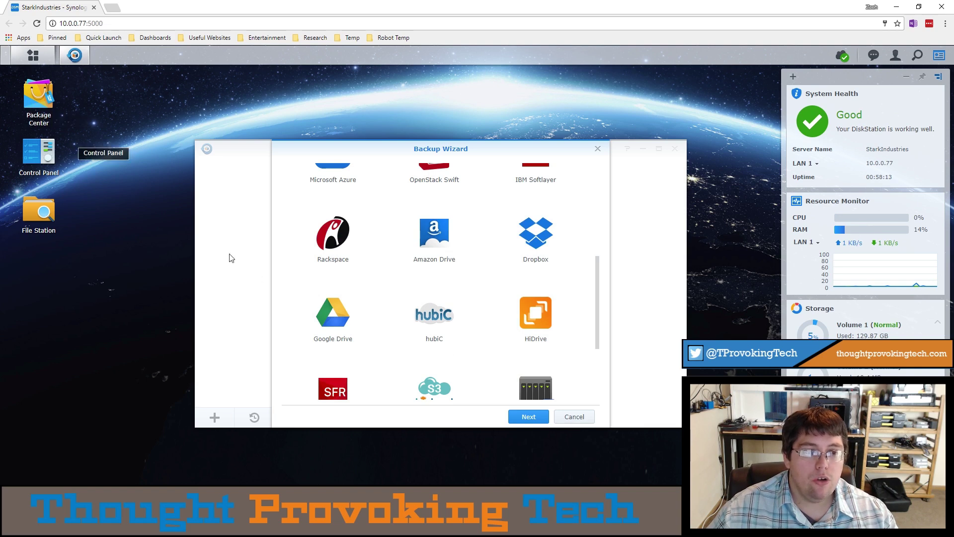
scroll(370, 300, up, 5)
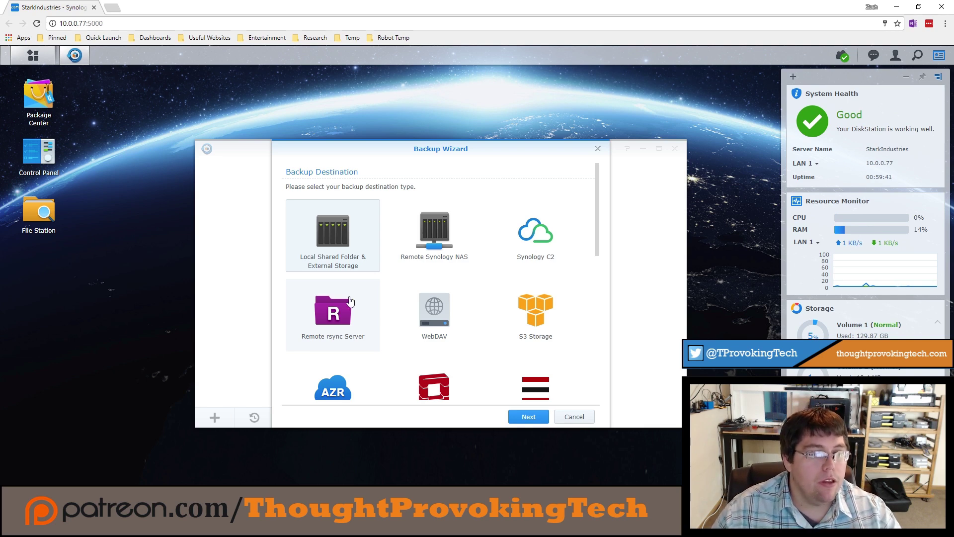
- Choose a Local Shared Folder destination with Backups as the shared folder
click(539, 423)
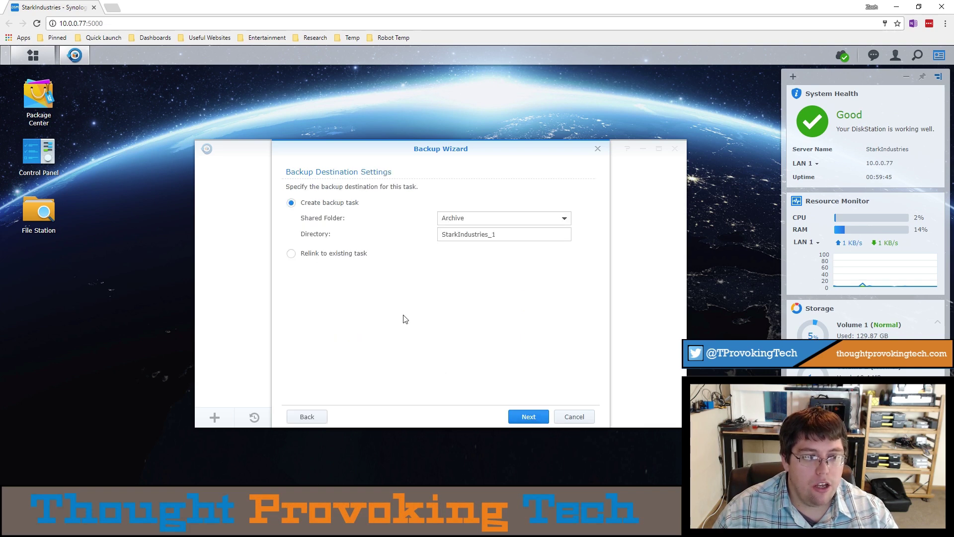
click(484, 219)
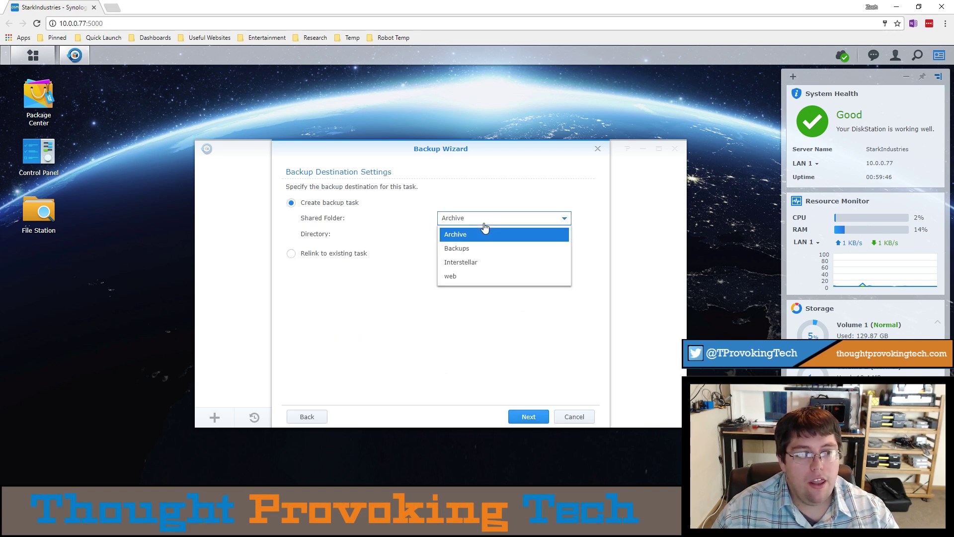
click(479, 254)
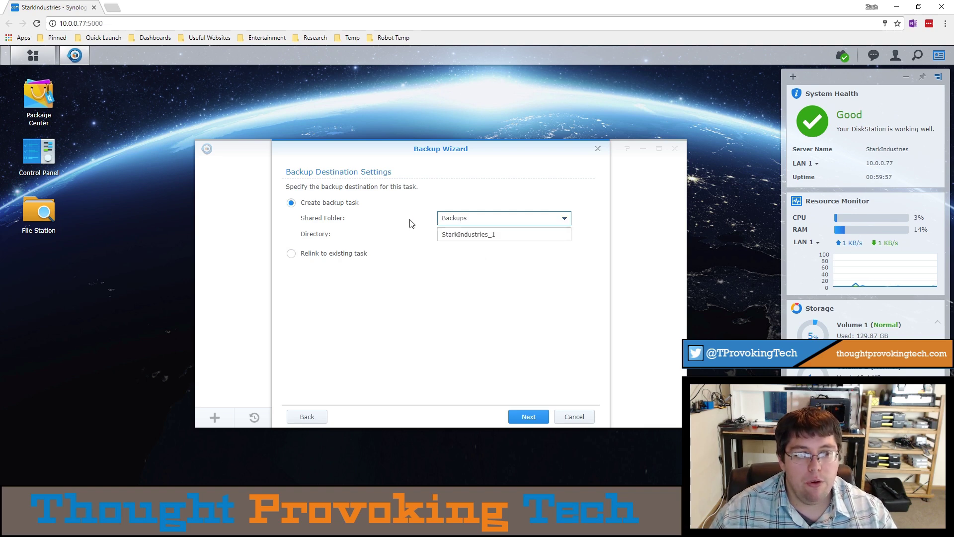
- Check the Backups folder's contents in File Station, then name the directory DailyBackup
double_click(27, 217)
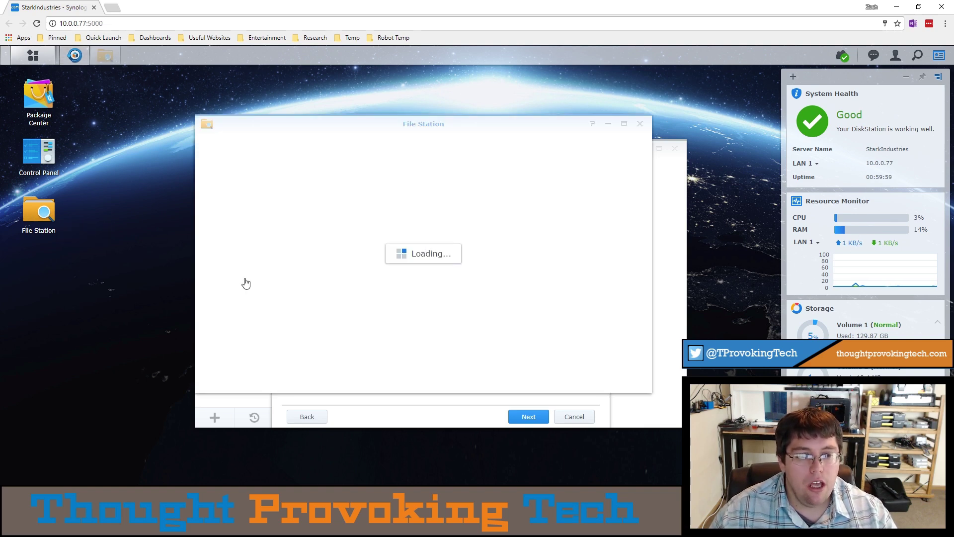
drag(336, 132, 155, 234)
click(52, 308)
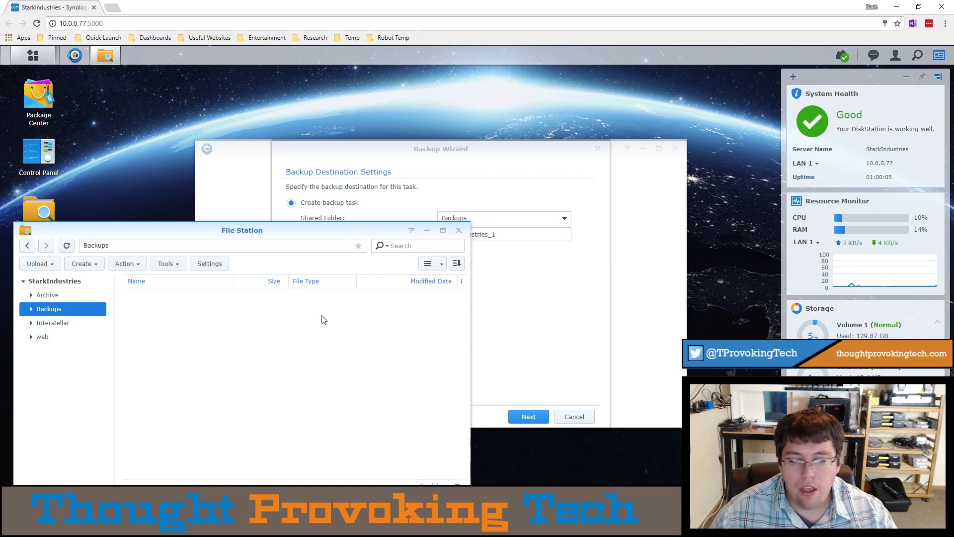
click(458, 230)
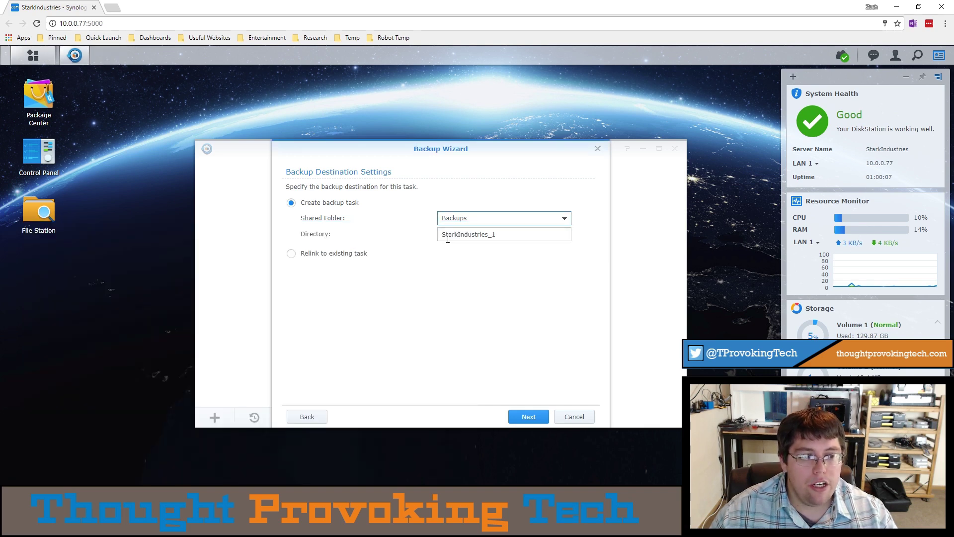
double_click(524, 235)
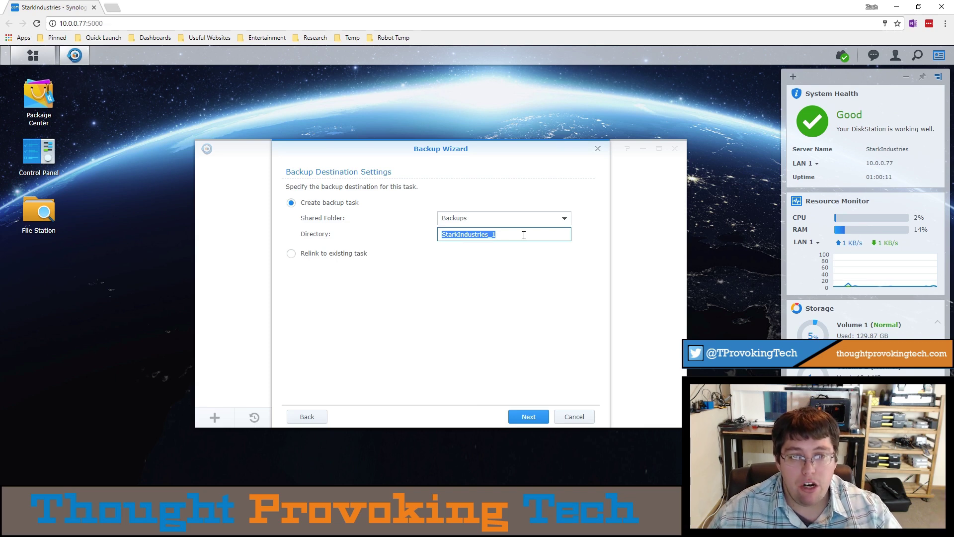
text(Dai)
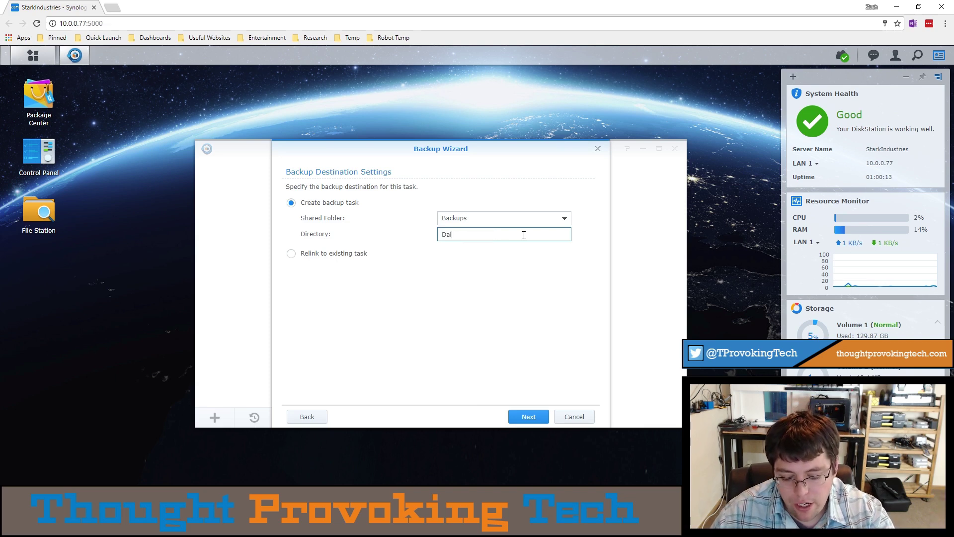
text(ly)
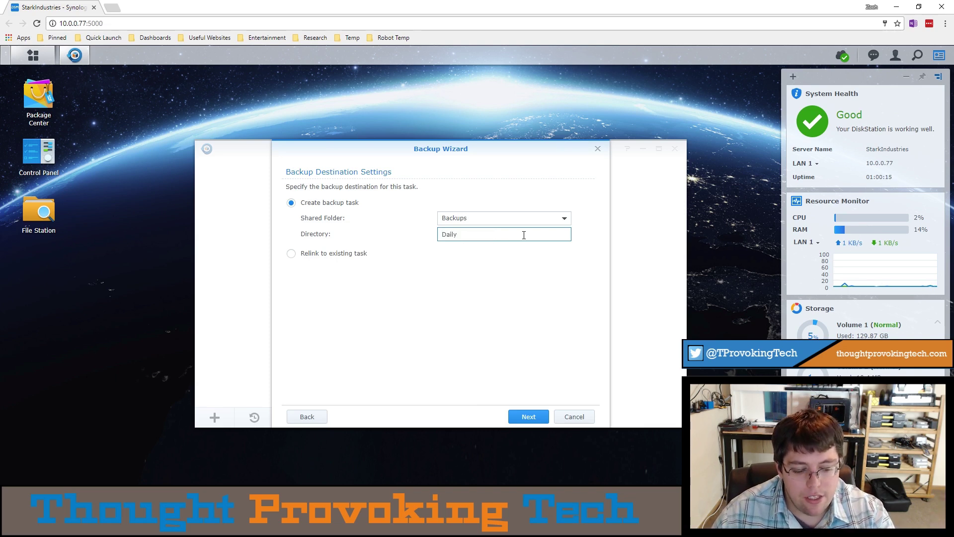
text(Backup)
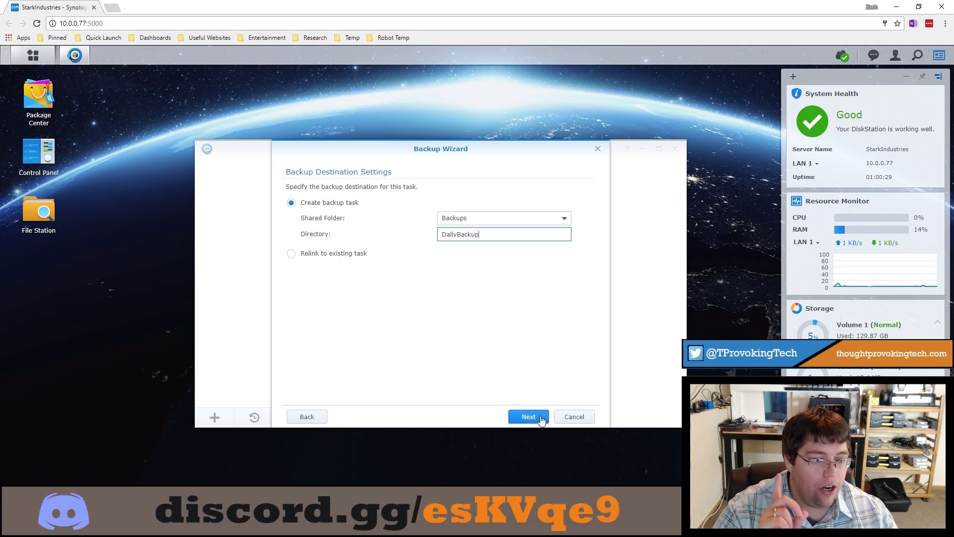
- Select the entire Interstellar folder, all subfolders included, for data backup
click(519, 420)
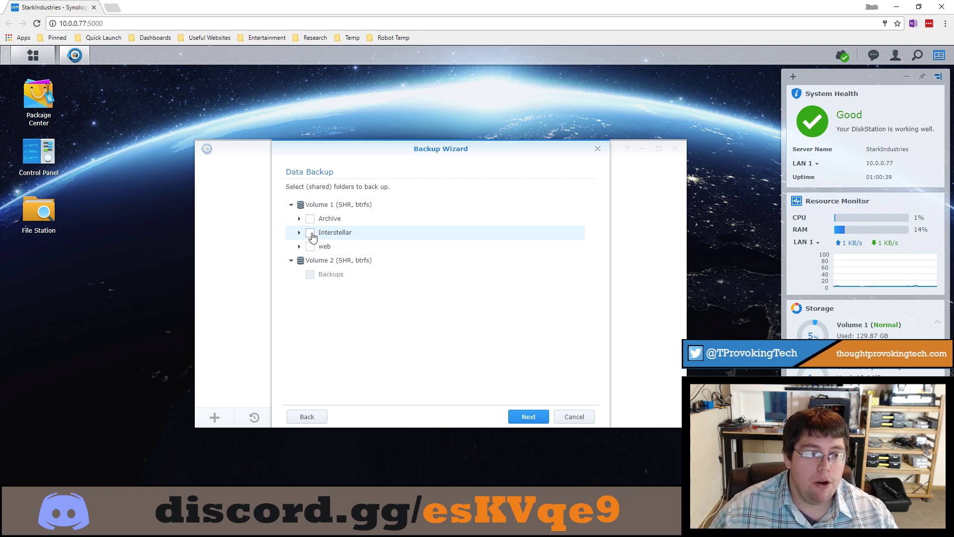
click(310, 233)
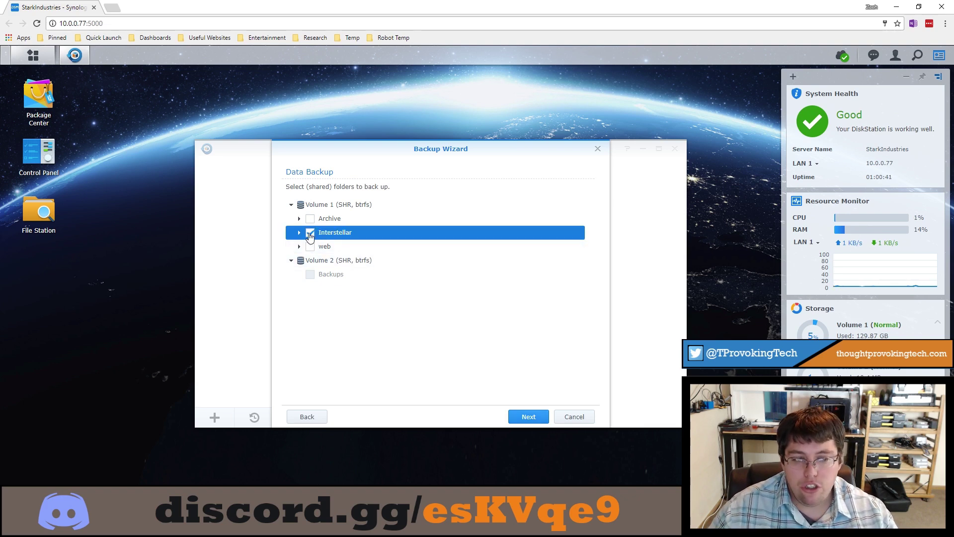
click(298, 232)
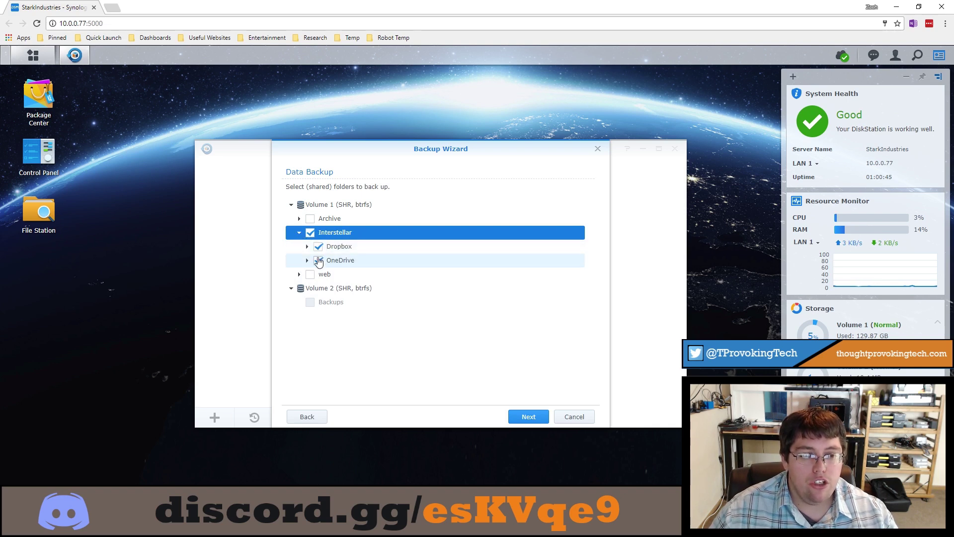
click(317, 246)
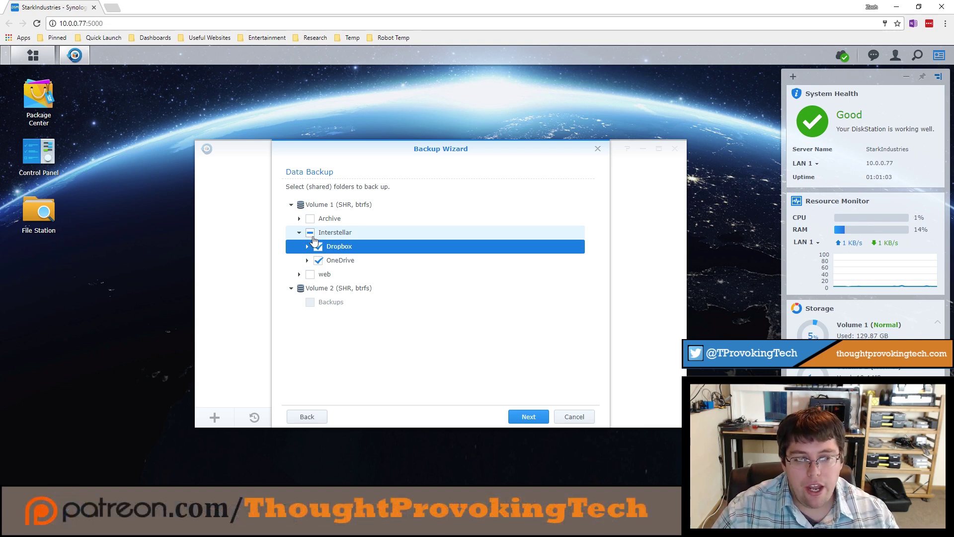
click(310, 233)
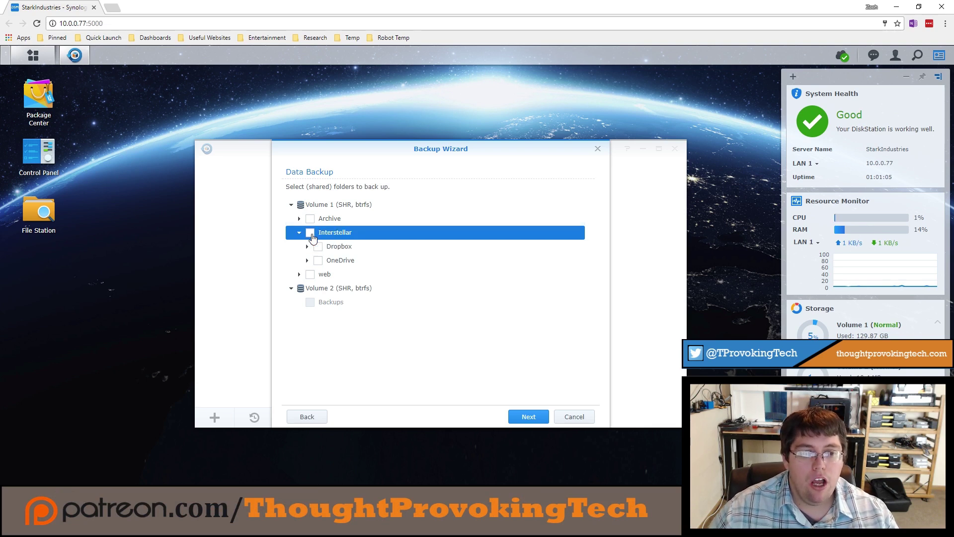
click(310, 233)
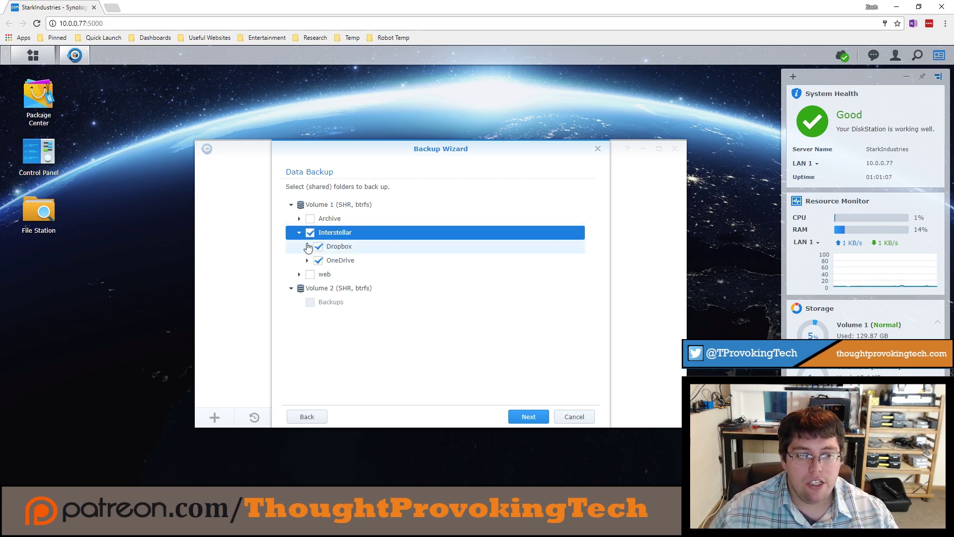
click(299, 232)
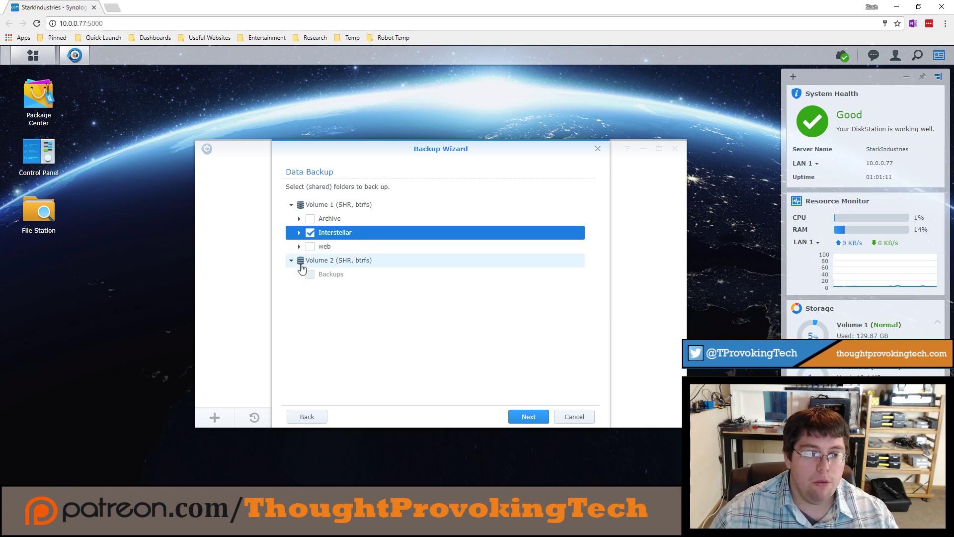
click(544, 416)
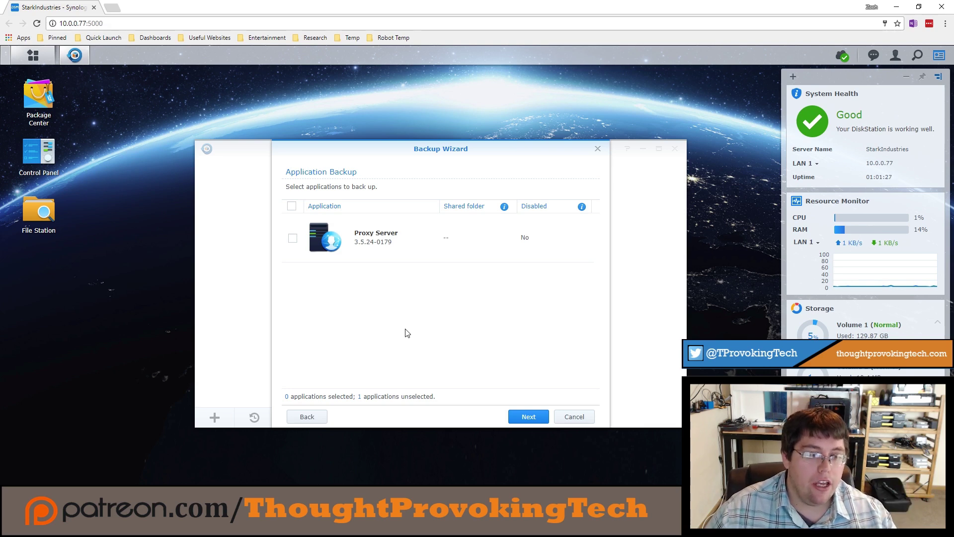
- Skip application backup and name the task 'Daily Backup' in Backup Settings
click(534, 421)
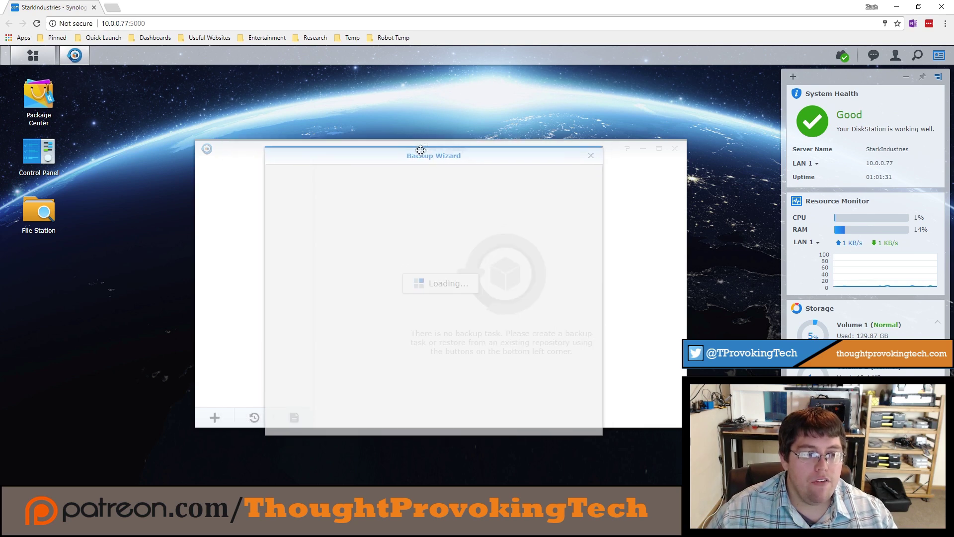
drag(410, 189, 309, 191)
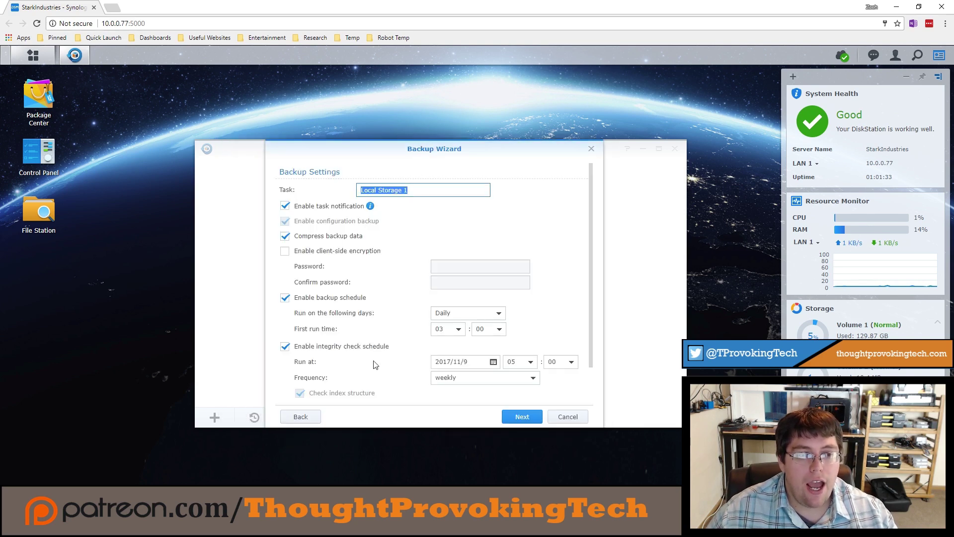
drag(369, 144, 499, 138)
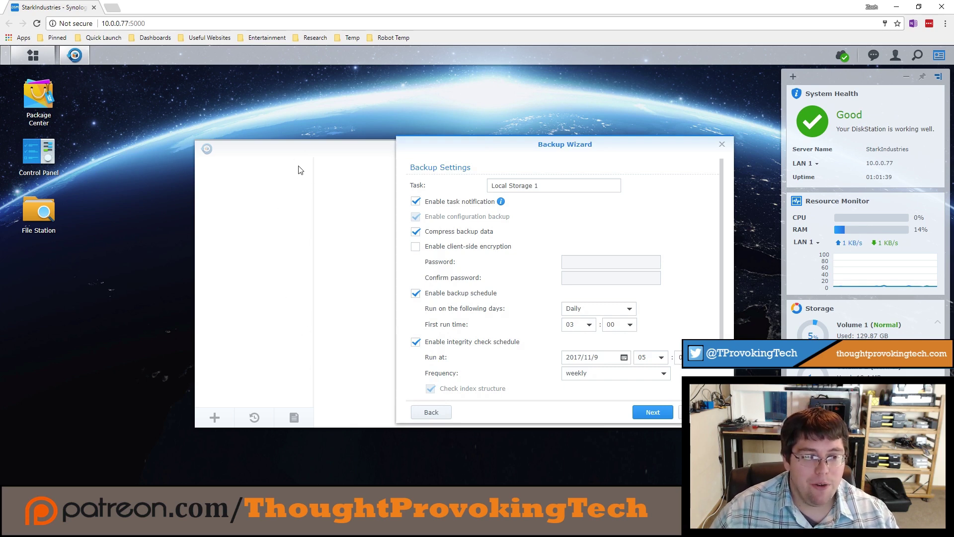
triple_click(515, 185)
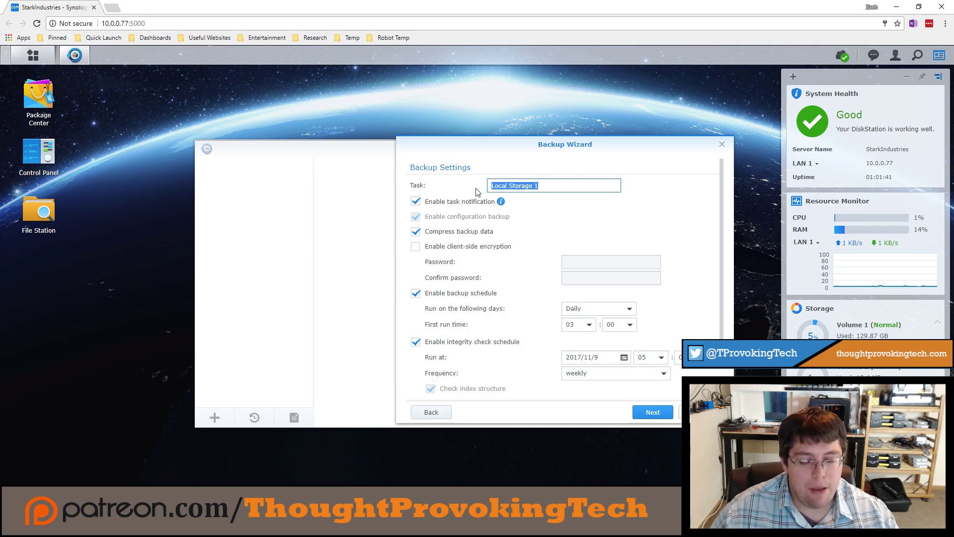
text(Daily B)
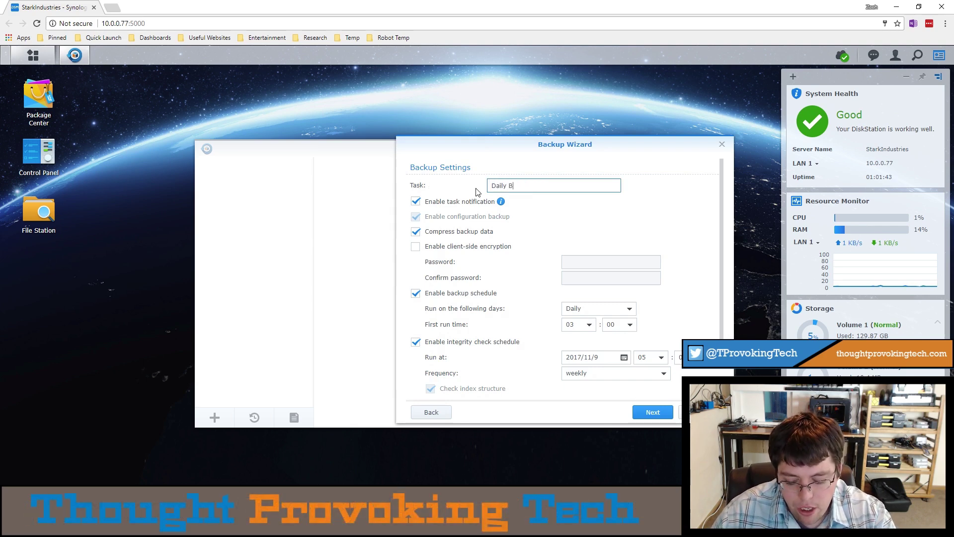
text(ackup)
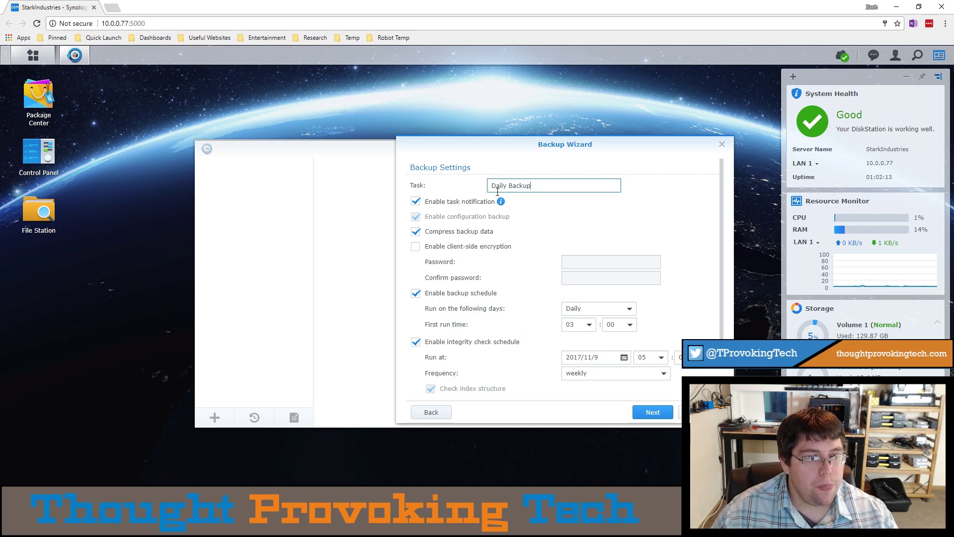
mouse_move(499, 202)
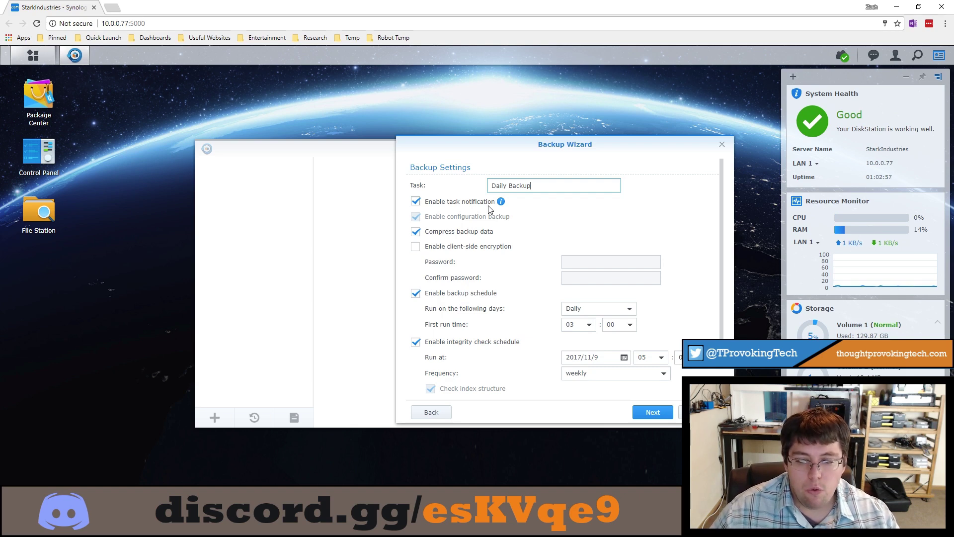
- Uncheck Compress backup data and leave client-side encryption off with no password
click(435, 232)
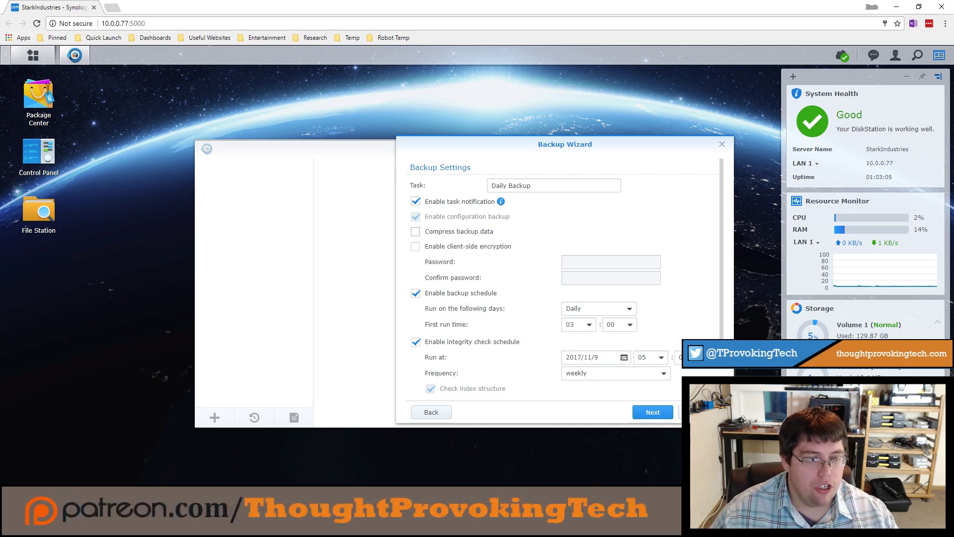
click(446, 250)
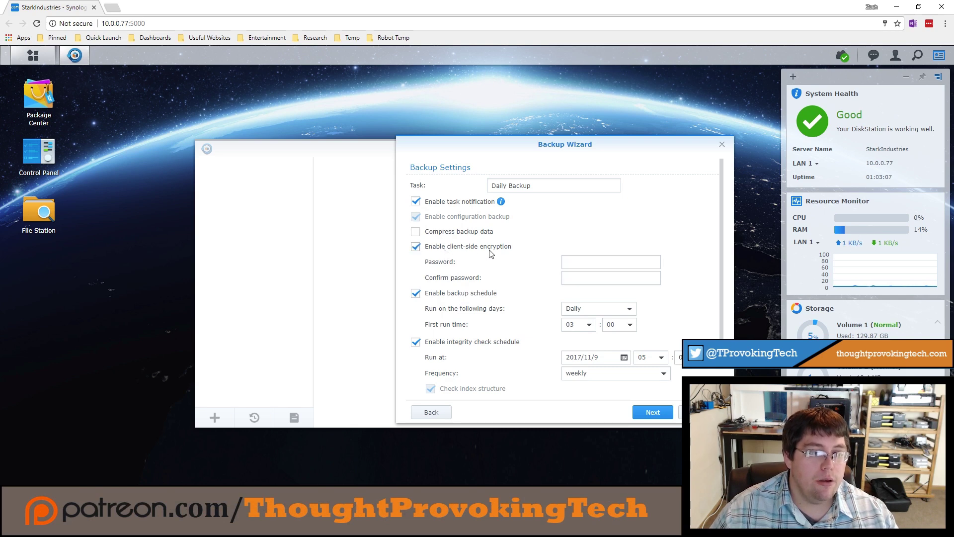
click(570, 263)
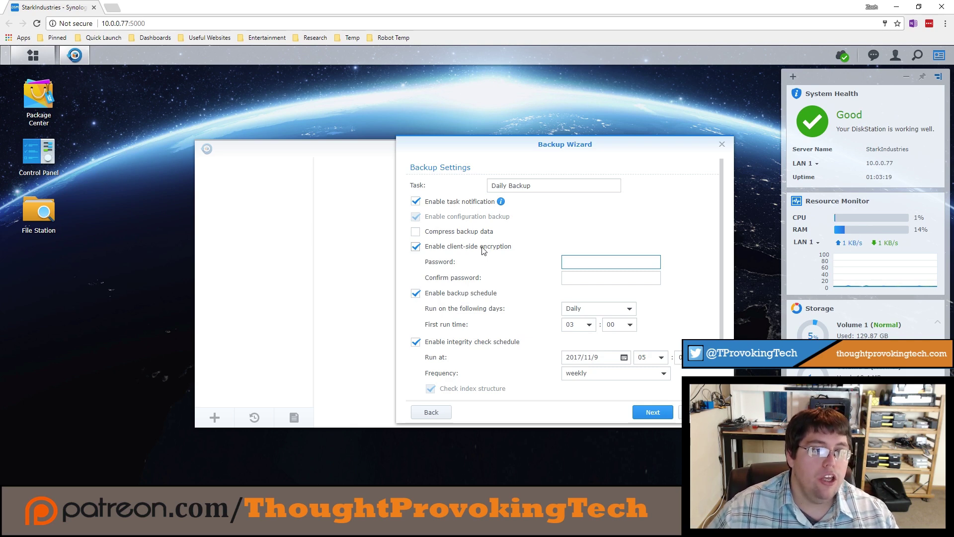
click(575, 278)
click(490, 248)
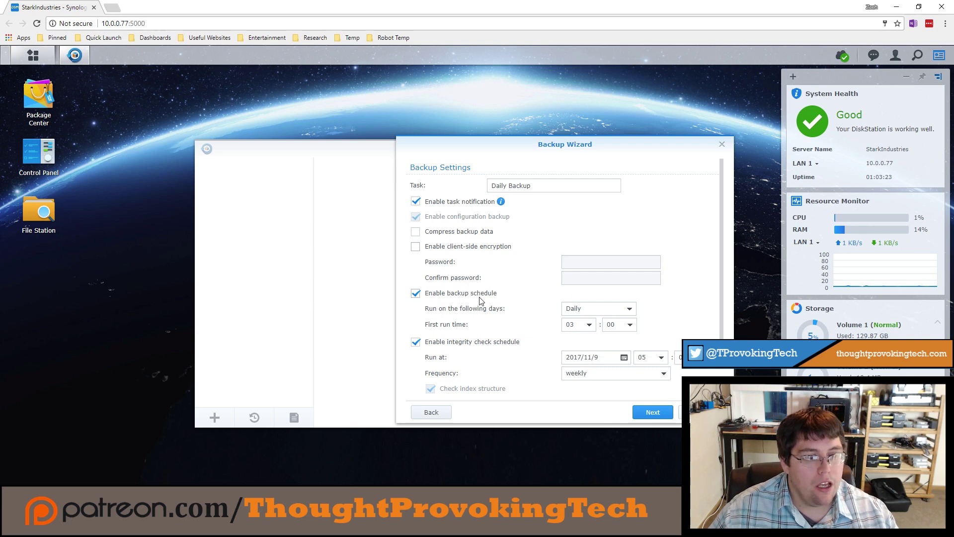
- Try the Weekdays and Weekend run-day options, then return the schedule to Daily
scroll(485, 298, down, 1)
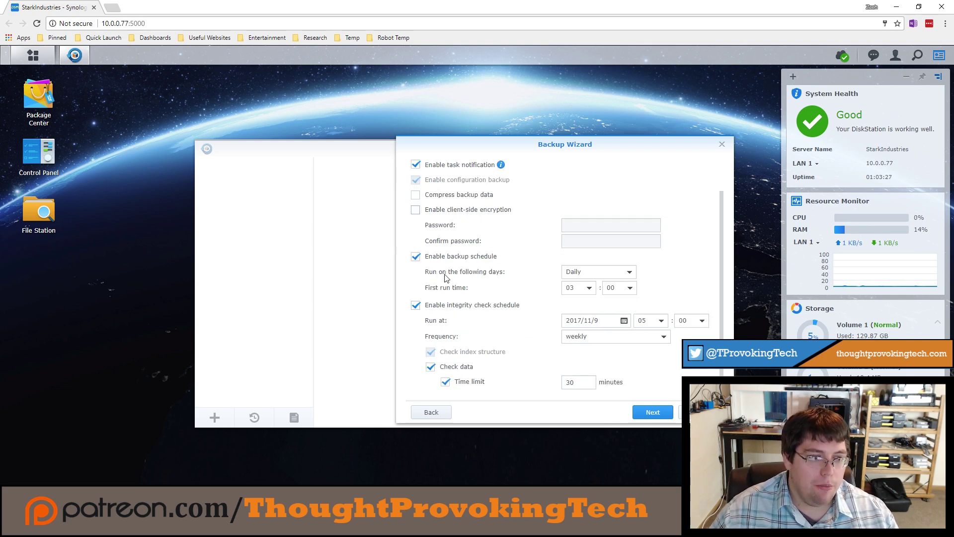
scroll(524, 282, up, 1)
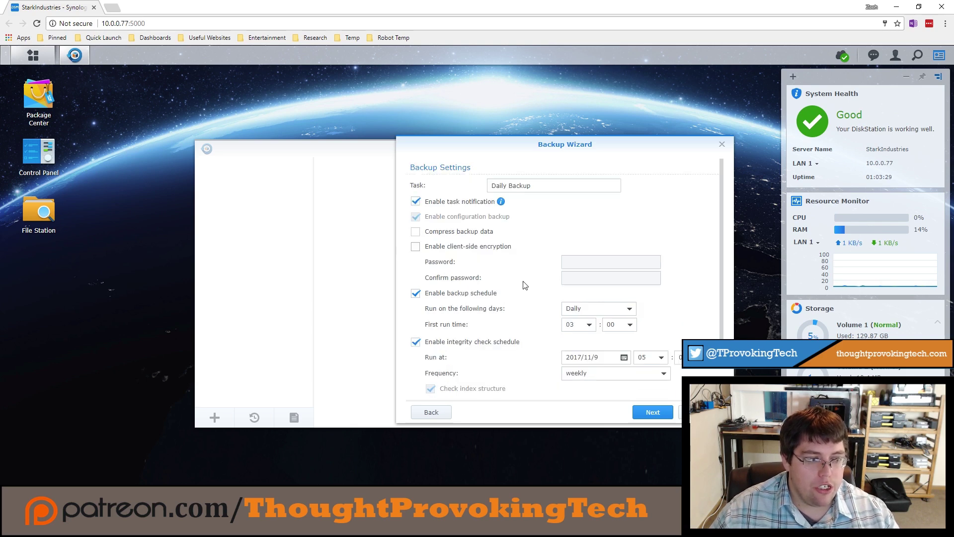
click(579, 313)
scroll(578, 313, down, 1)
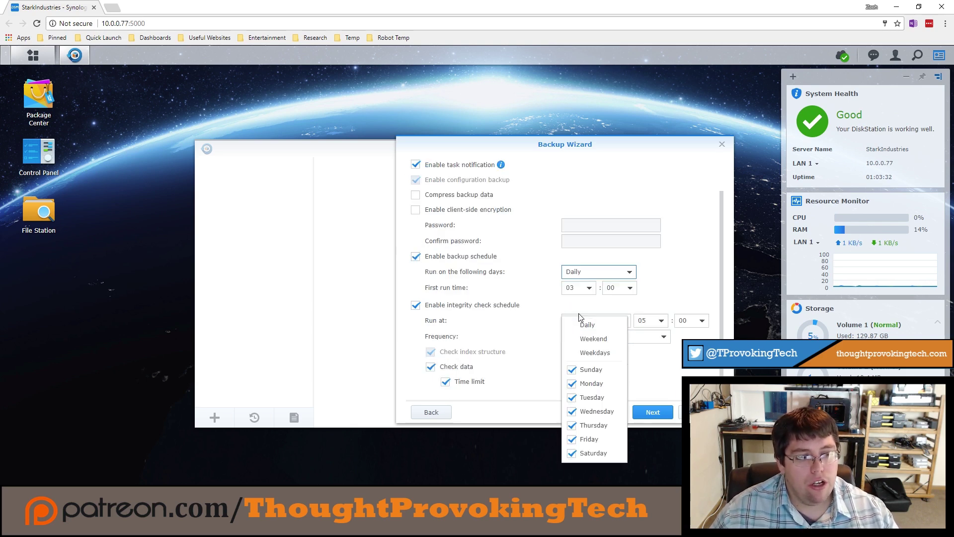
click(594, 352)
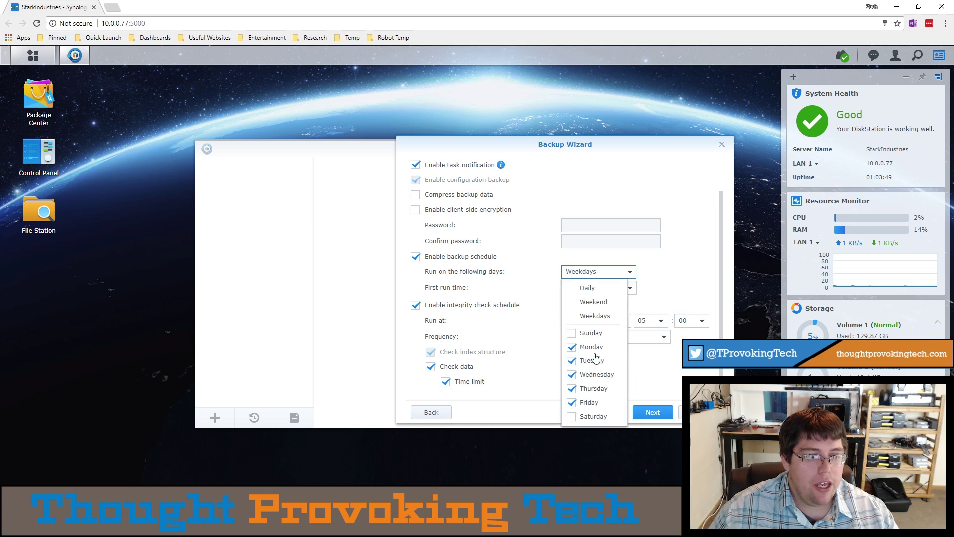
click(600, 307)
click(587, 288)
click(576, 288)
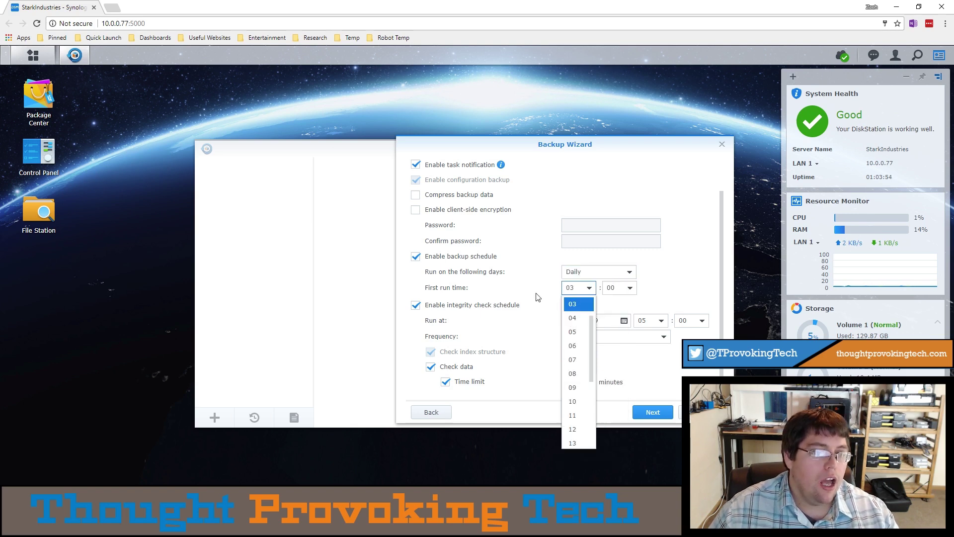
click(560, 268)
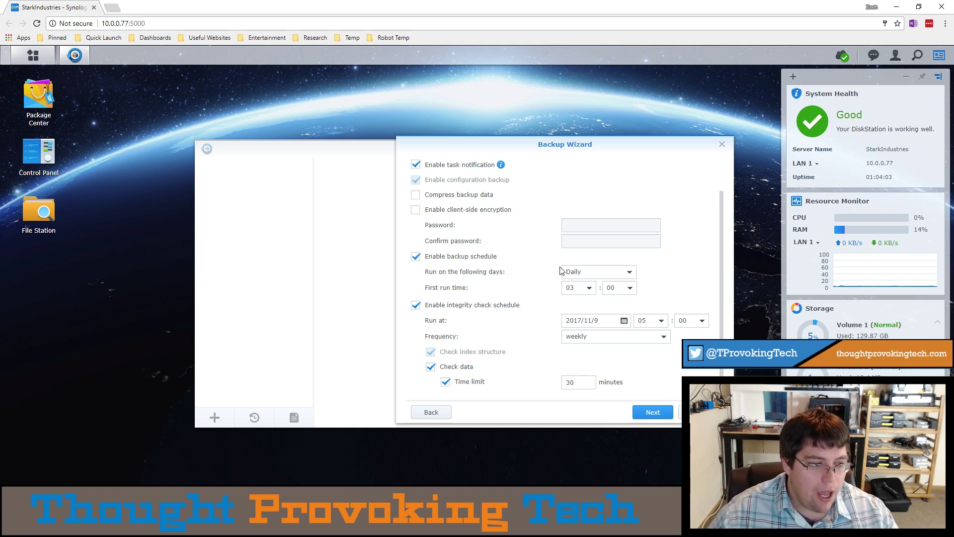
- Keep the backup running Daily and set its first run time to 00:00
click(575, 276)
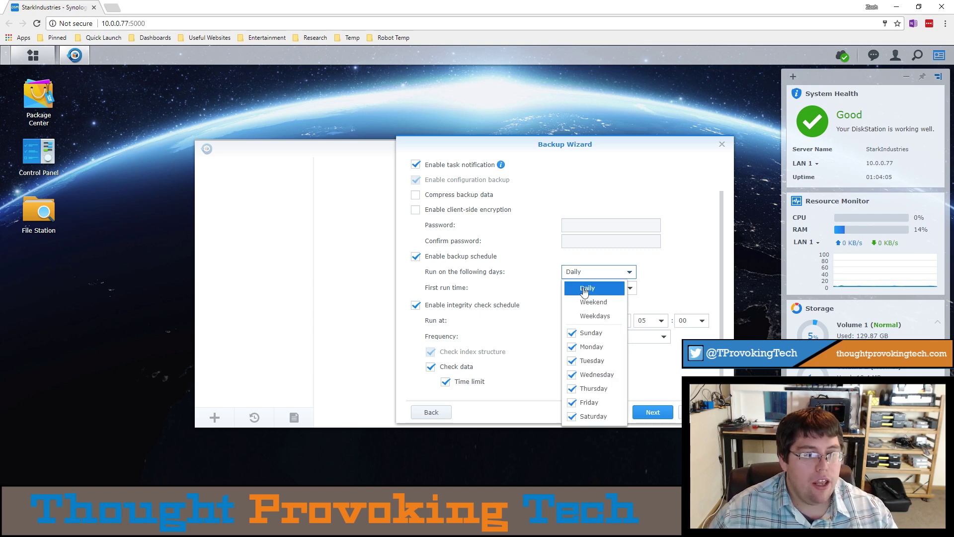
click(607, 316)
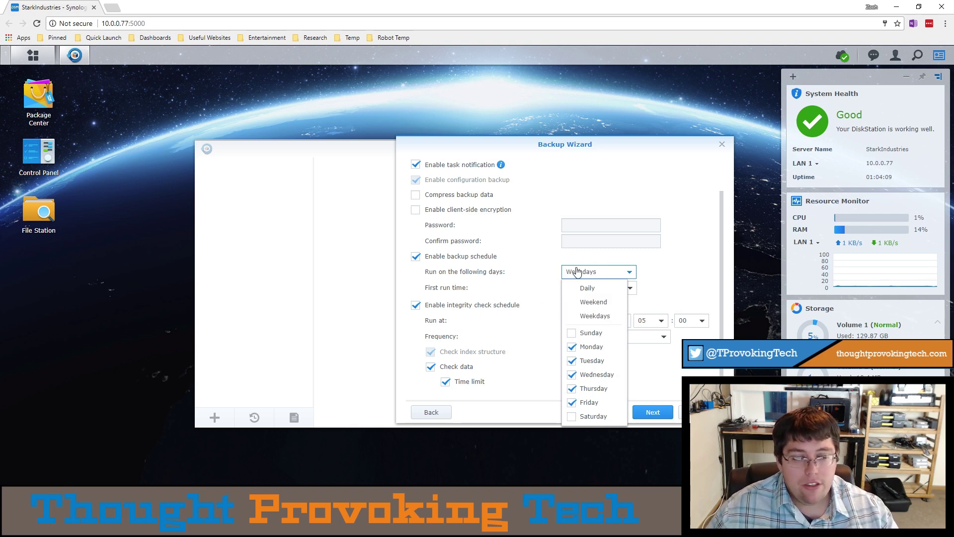
click(577, 288)
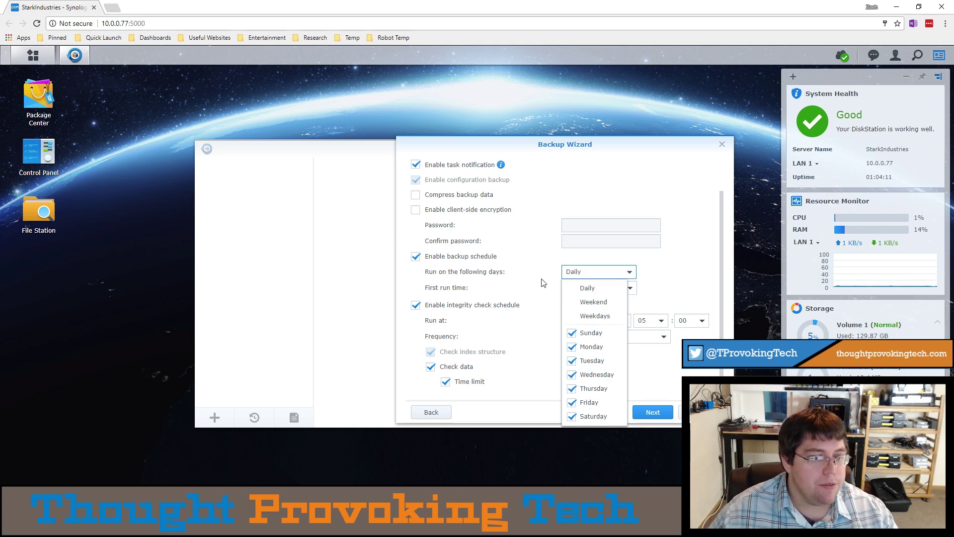
click(539, 284)
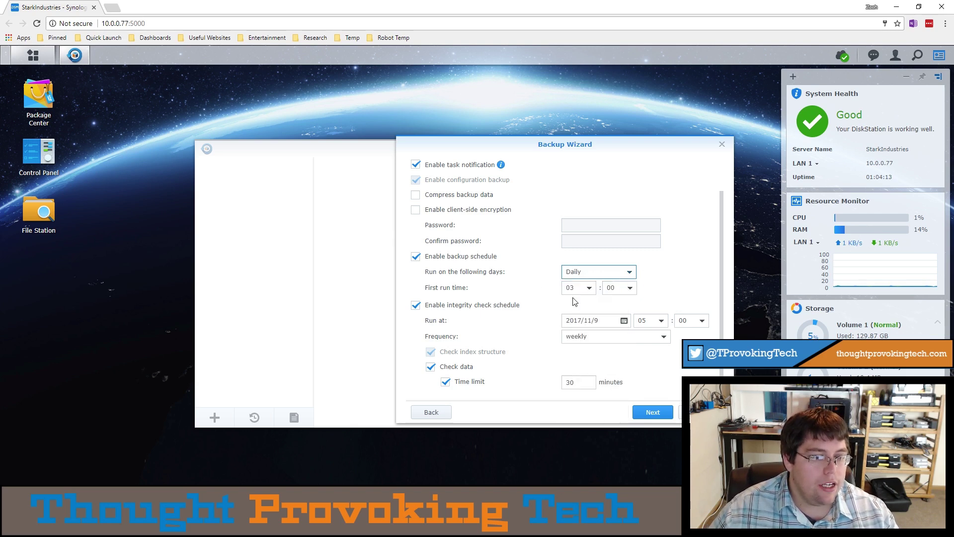
click(579, 295)
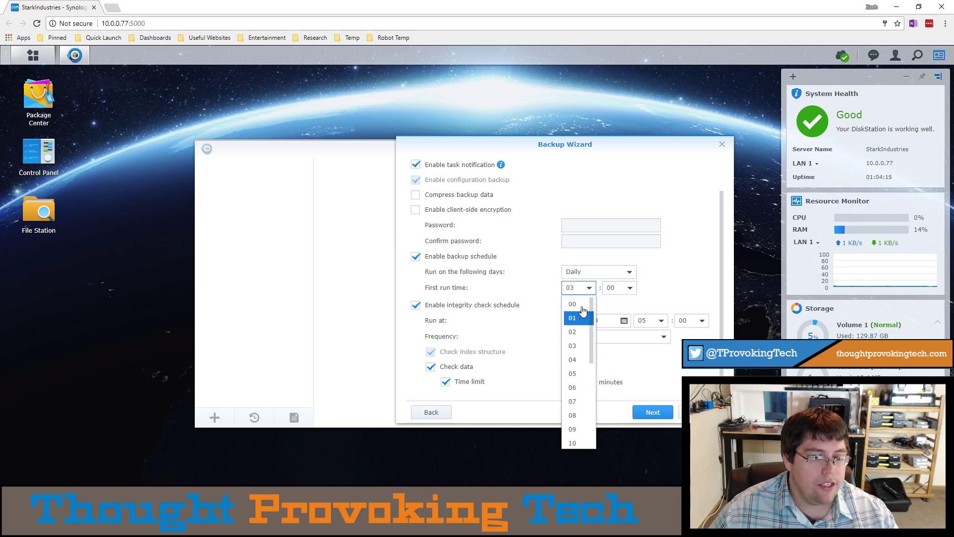
click(580, 304)
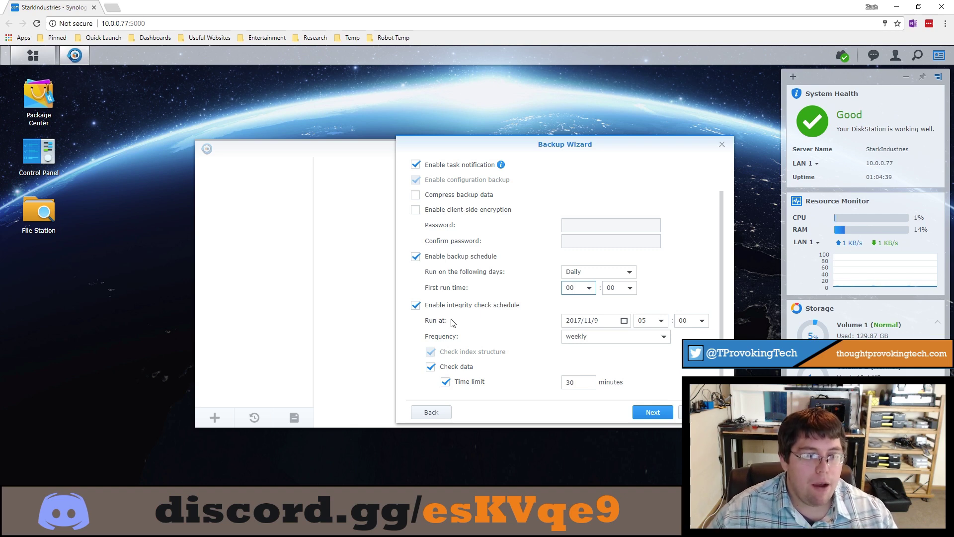
- Set the weekly integrity check to 2017/11/12 at 03:00 with a 60-minute time limit
click(621, 340)
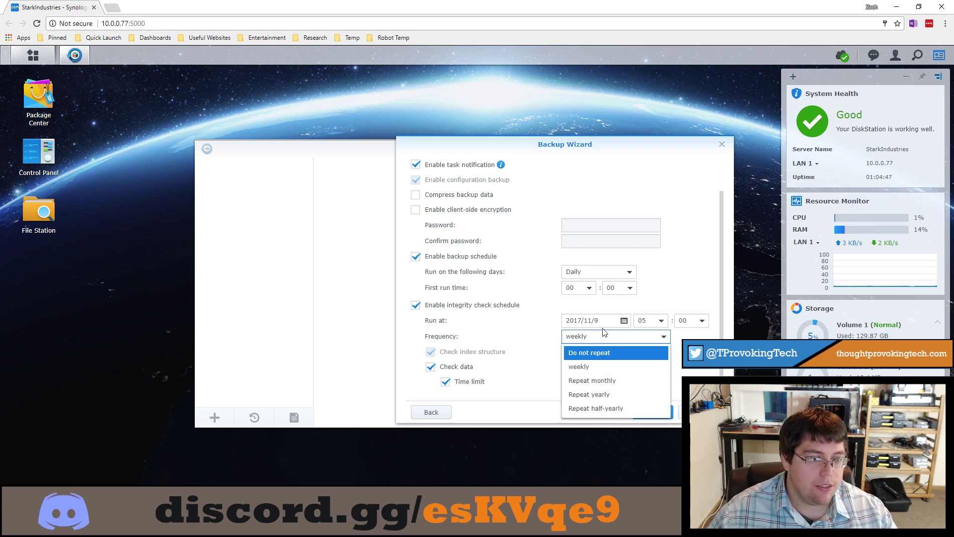
click(632, 341)
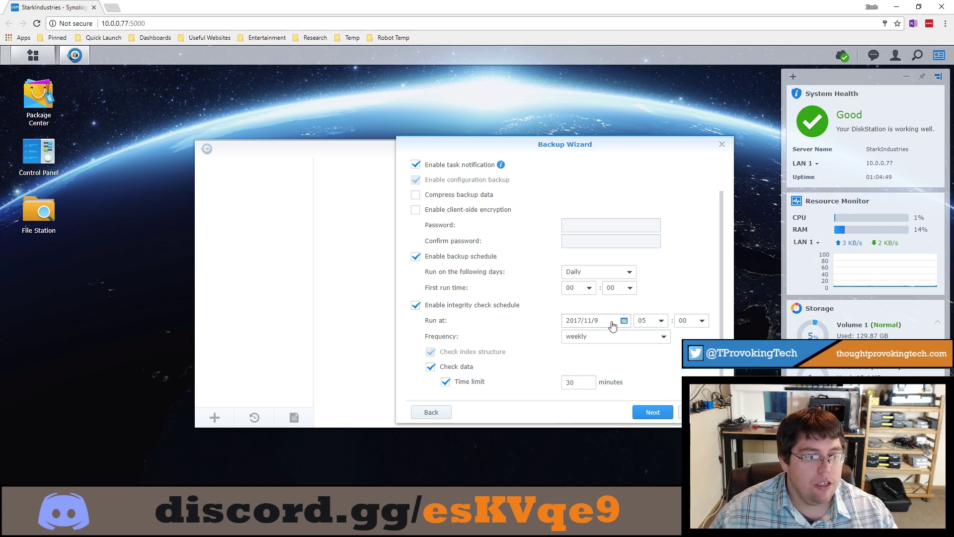
click(622, 322)
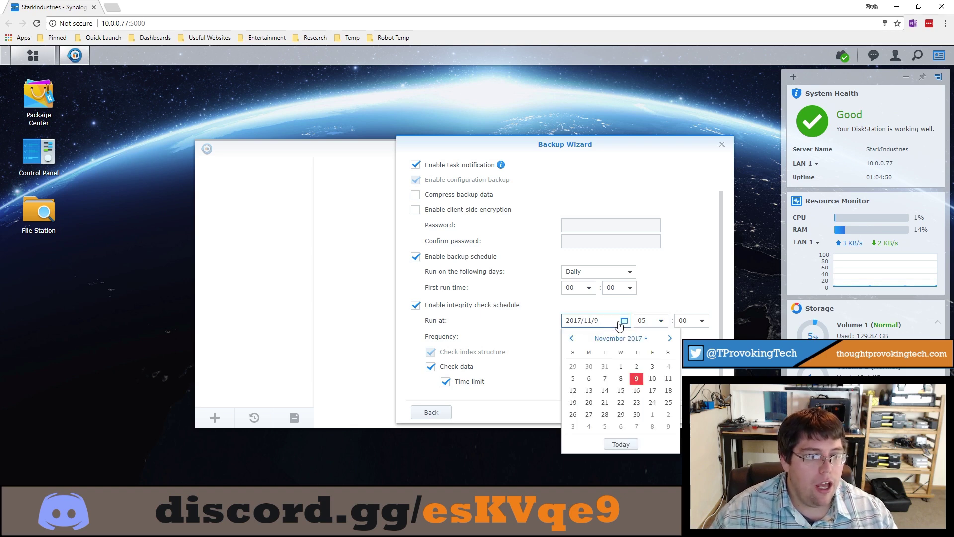
click(573, 391)
click(661, 321)
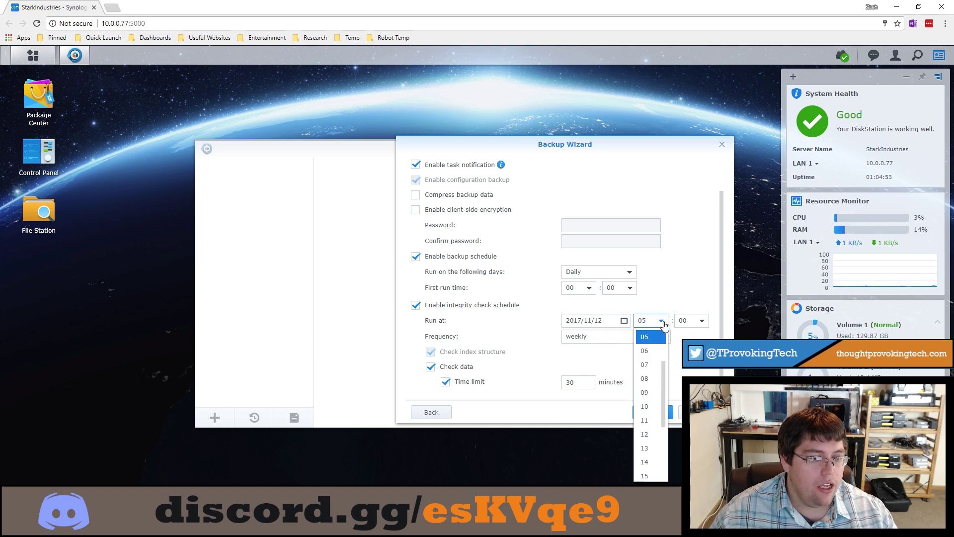
scroll(646, 358, up, 1)
click(646, 336)
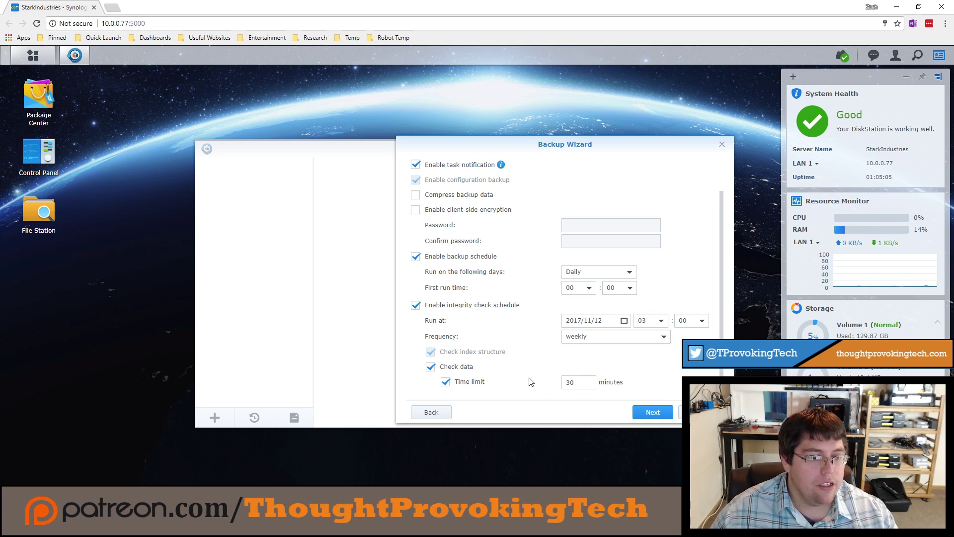
drag(585, 381, 559, 383)
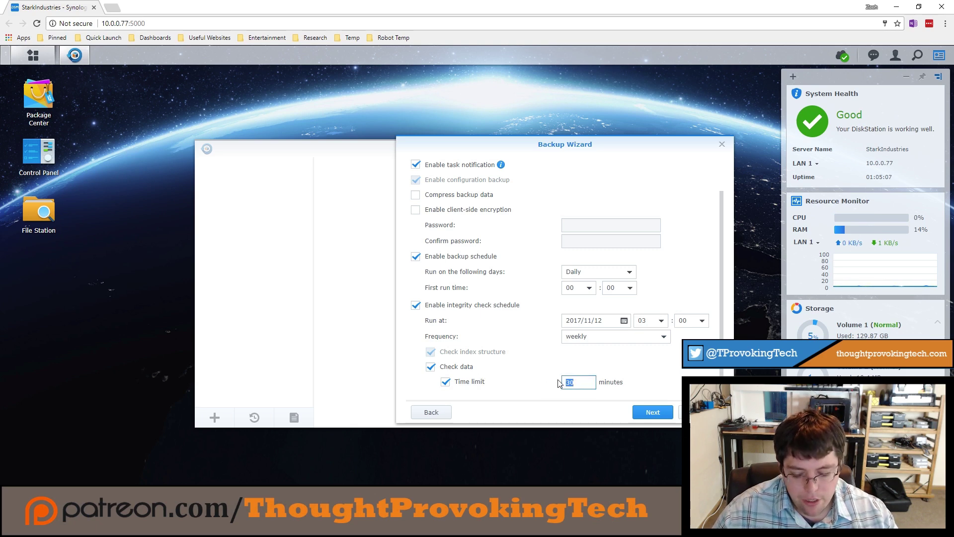
text(60)
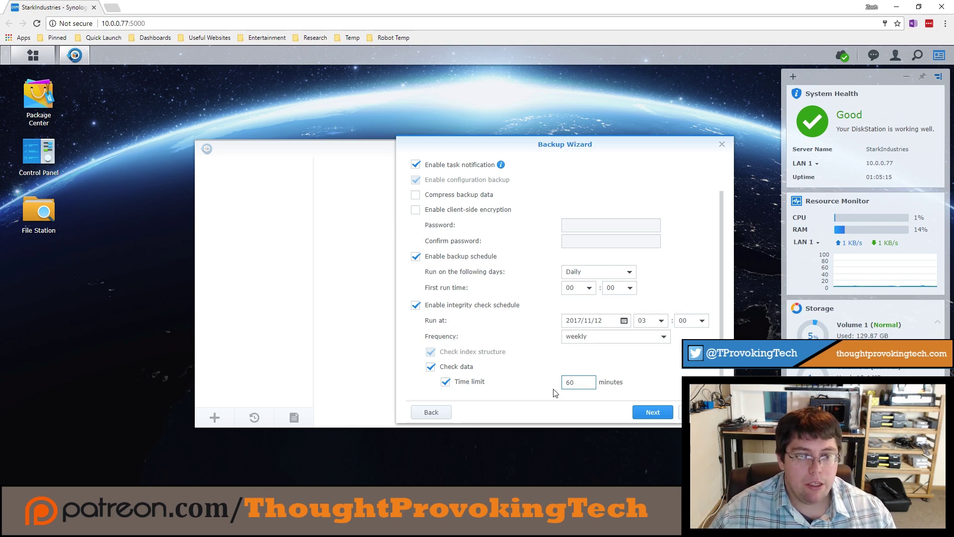
- Try backup rotation with 30 versions, then disable rotation and apply to create Daily Backup
click(652, 412)
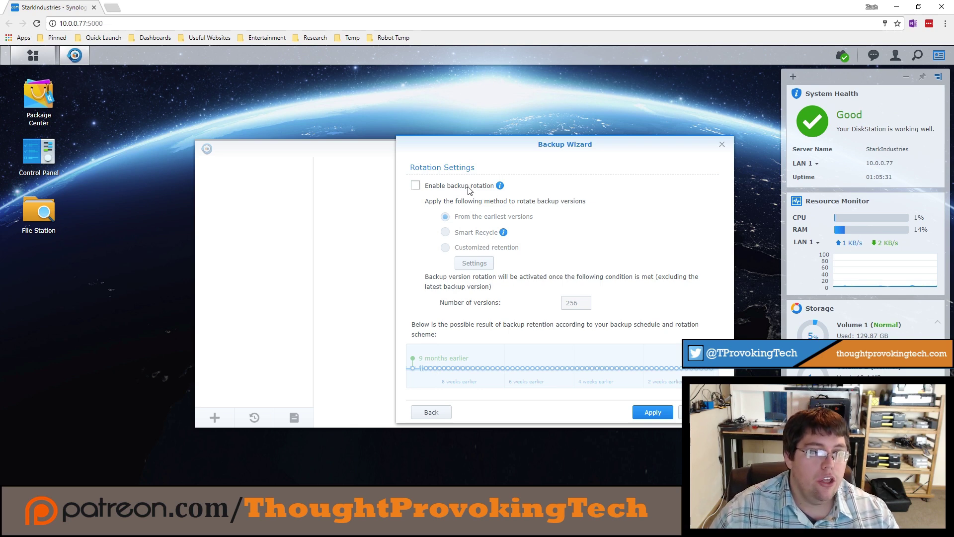
click(468, 186)
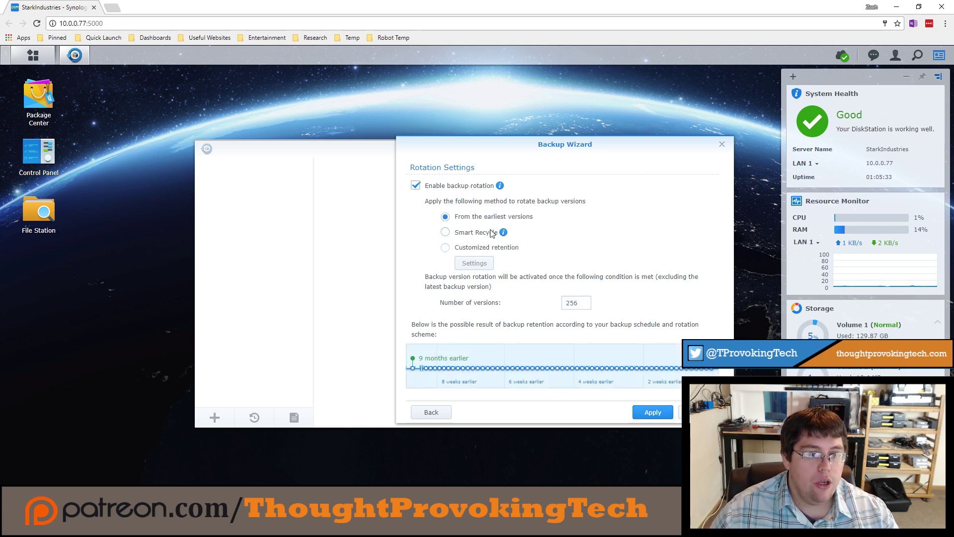
mouse_move(505, 235)
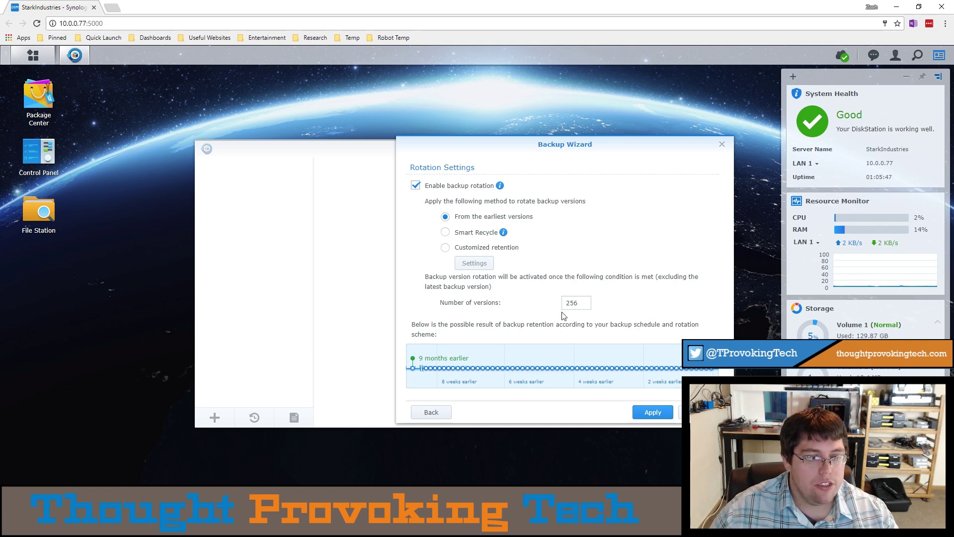
drag(578, 303, 554, 303)
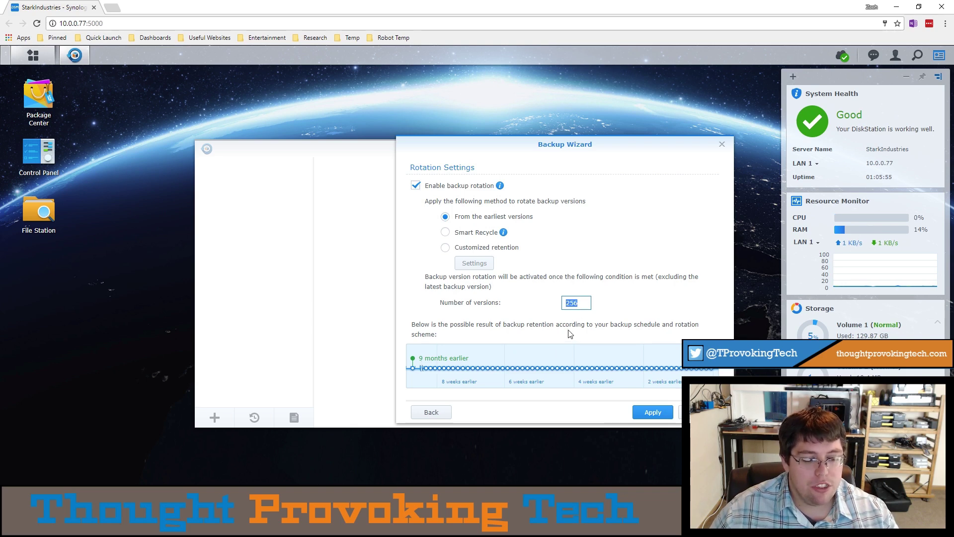
text(30)
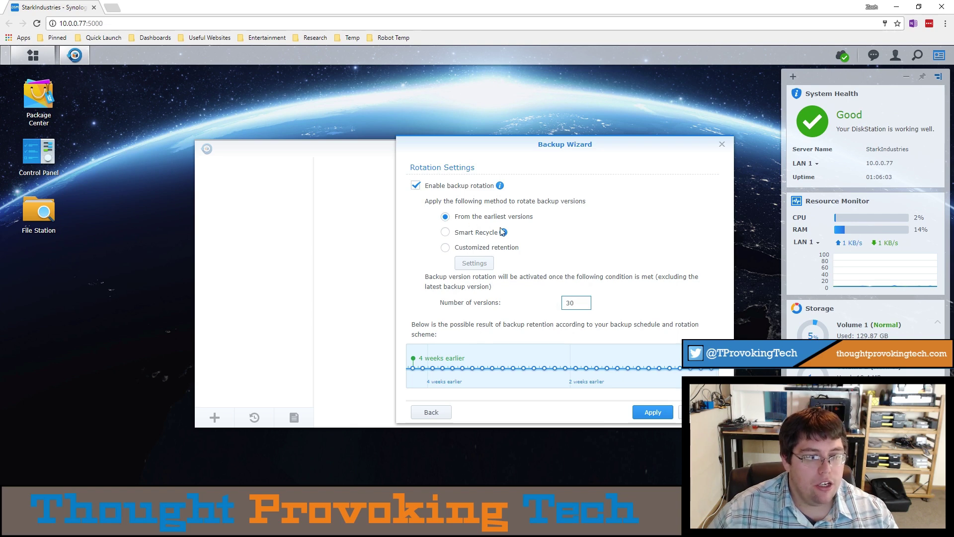
click(463, 188)
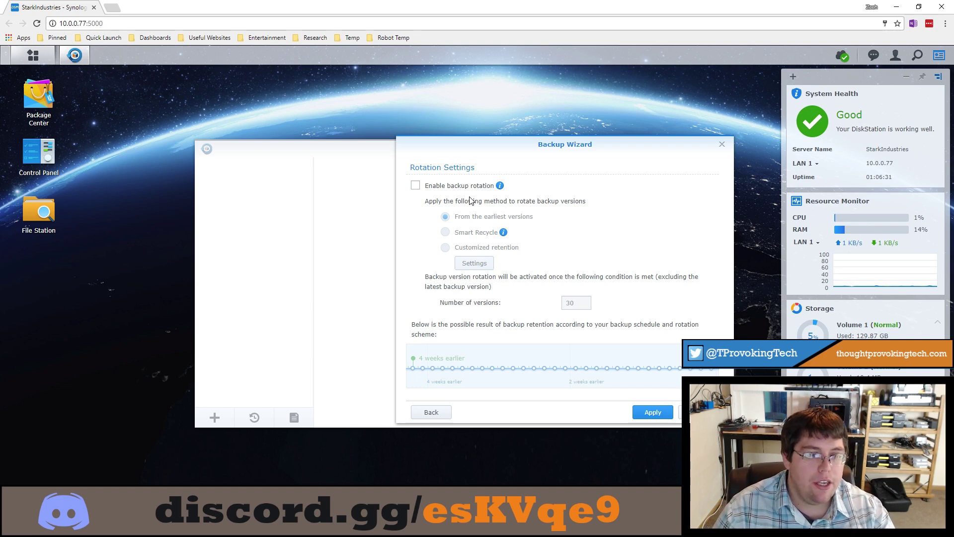
click(649, 413)
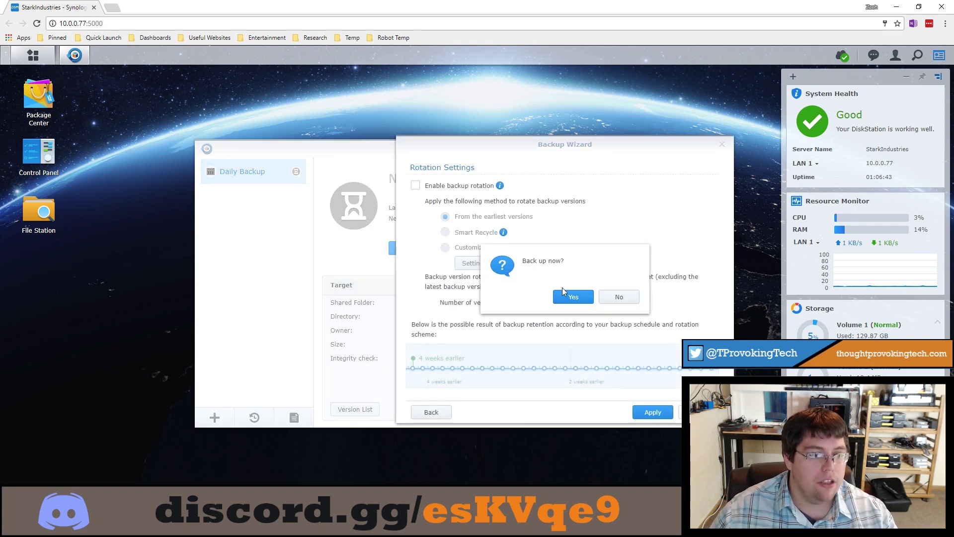
- Decline 'Back up now?', confirm Backup Explorer has no versions, then edit the Daily Backup task
click(614, 302)
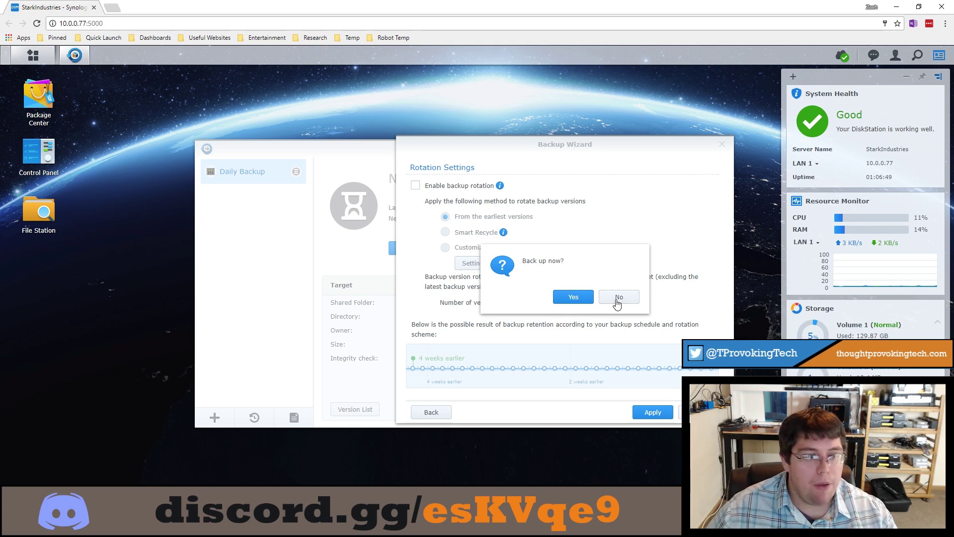
click(616, 300)
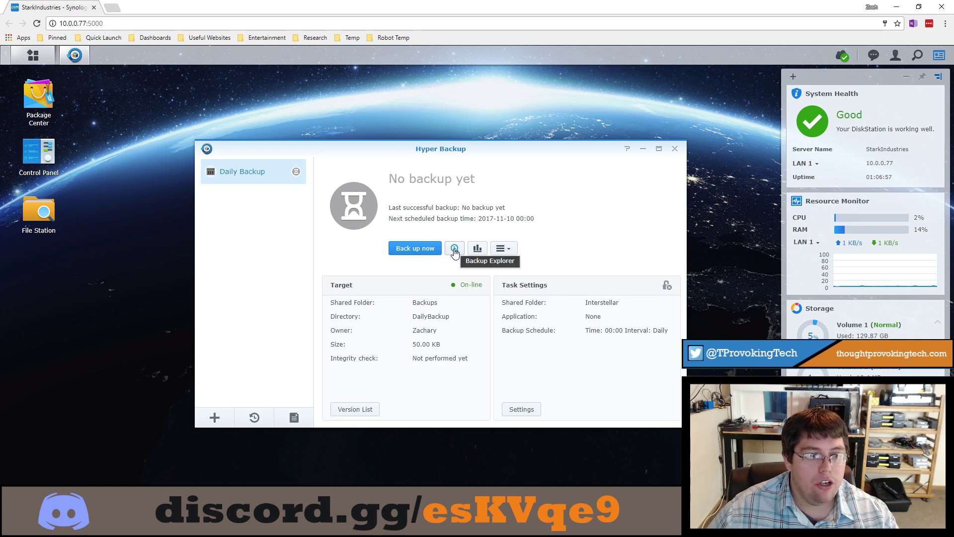
click(454, 248)
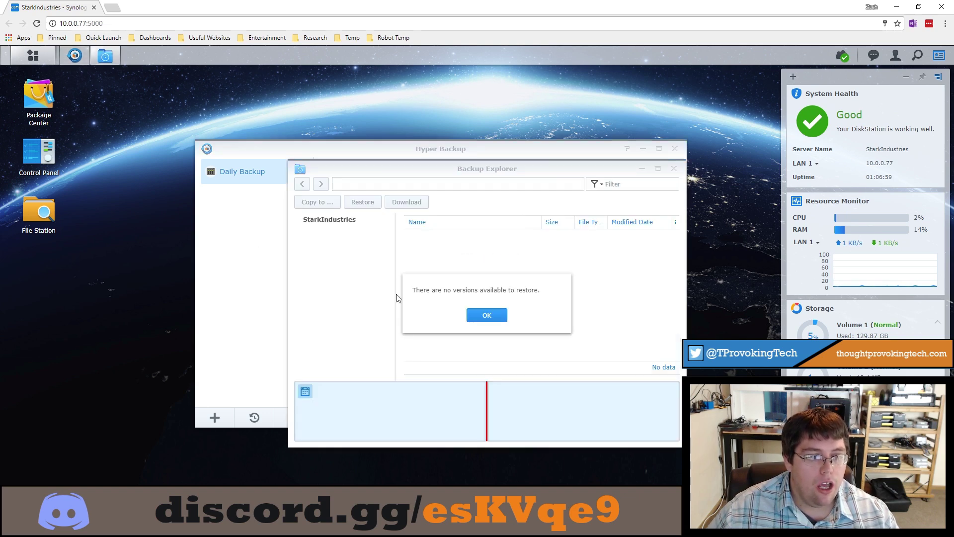
click(487, 315)
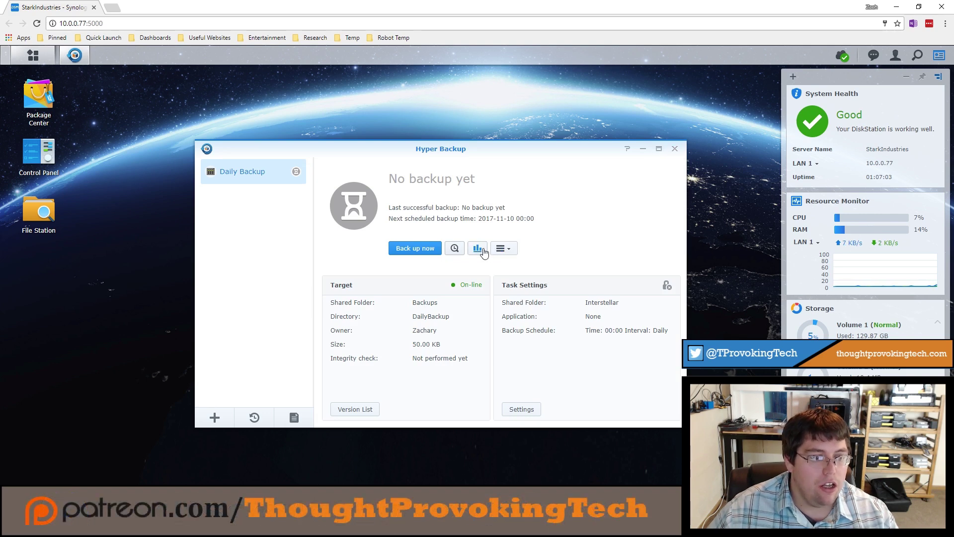
click(502, 248)
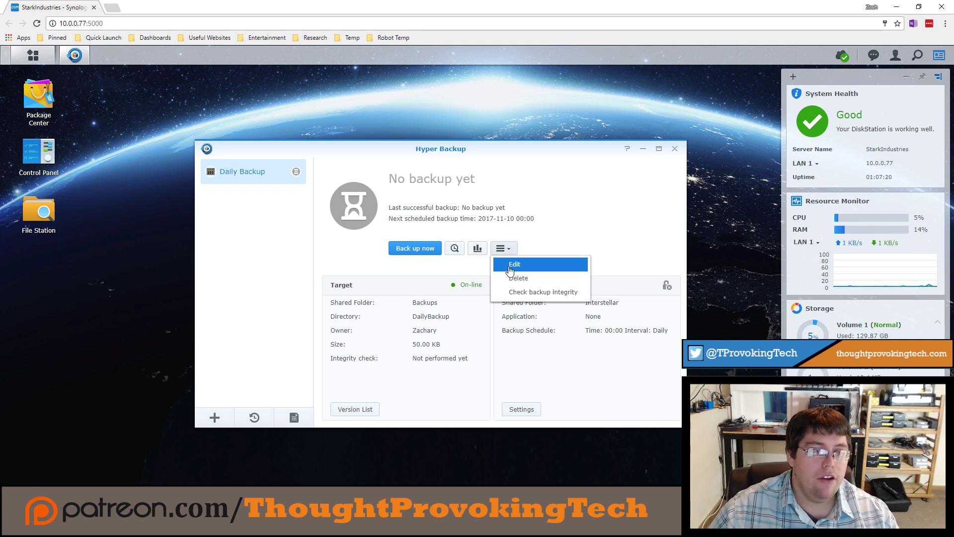
click(511, 267)
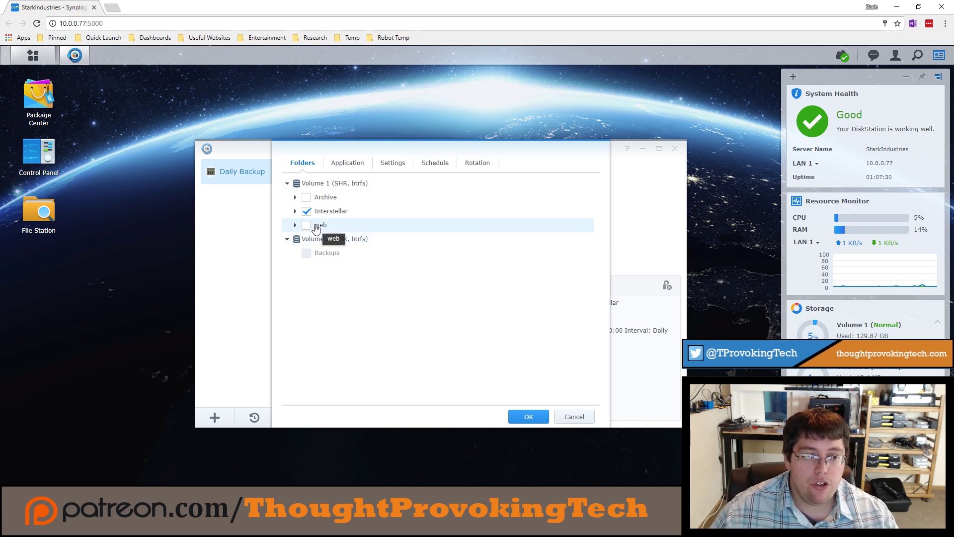
- Review the Application and Settings tabs and the task name, ending on the Schedule tab
click(343, 163)
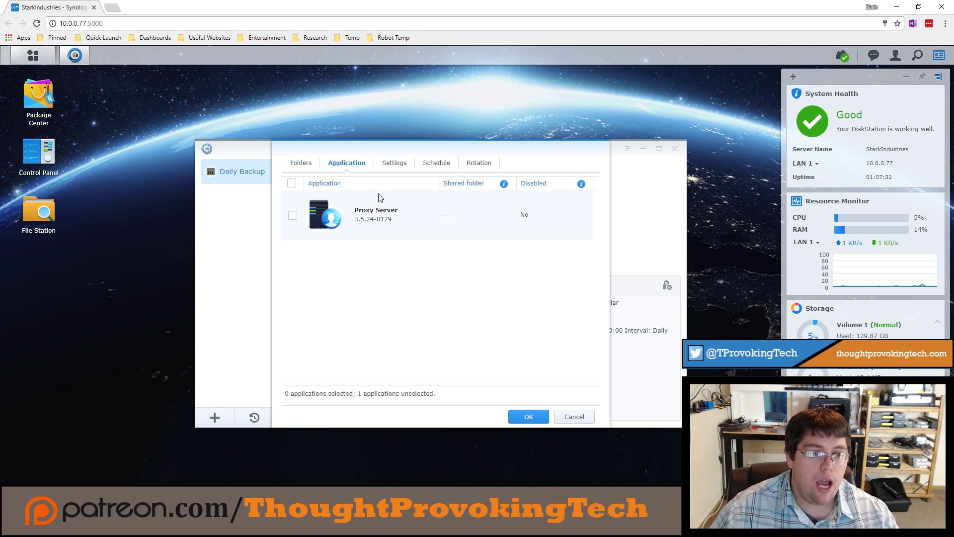
click(403, 169)
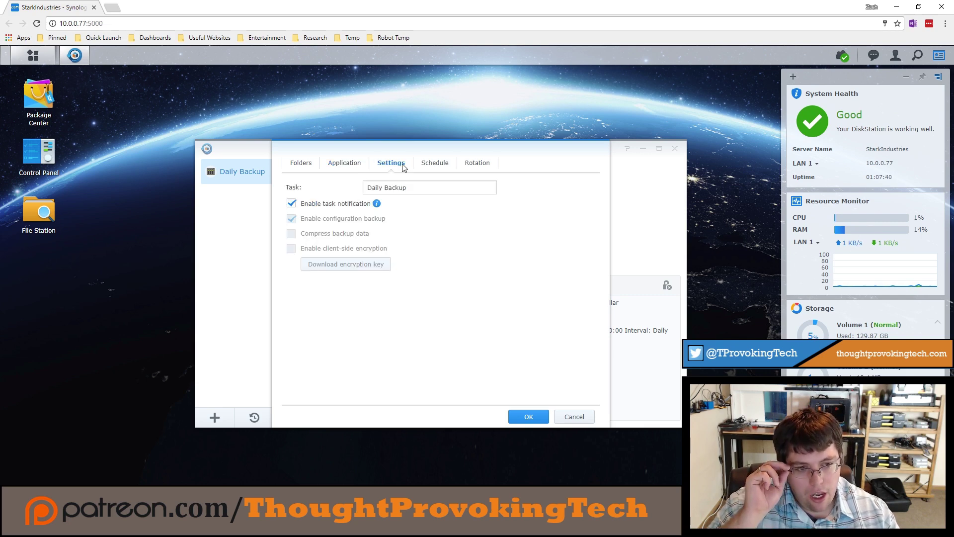
click(419, 190)
click(432, 166)
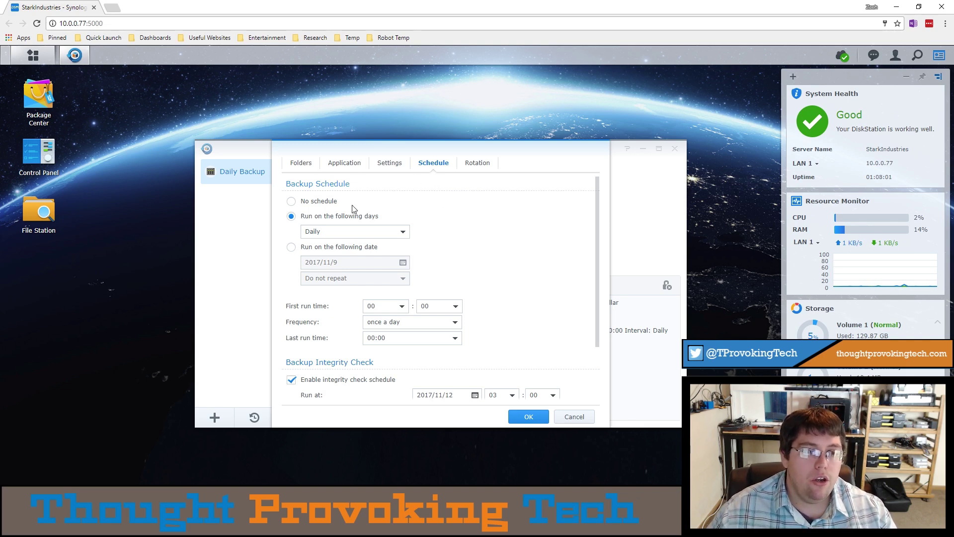
- Try No schedule and Run on the following days, then set a run date of 2017/11/9 and check the repeat intervals
click(335, 202)
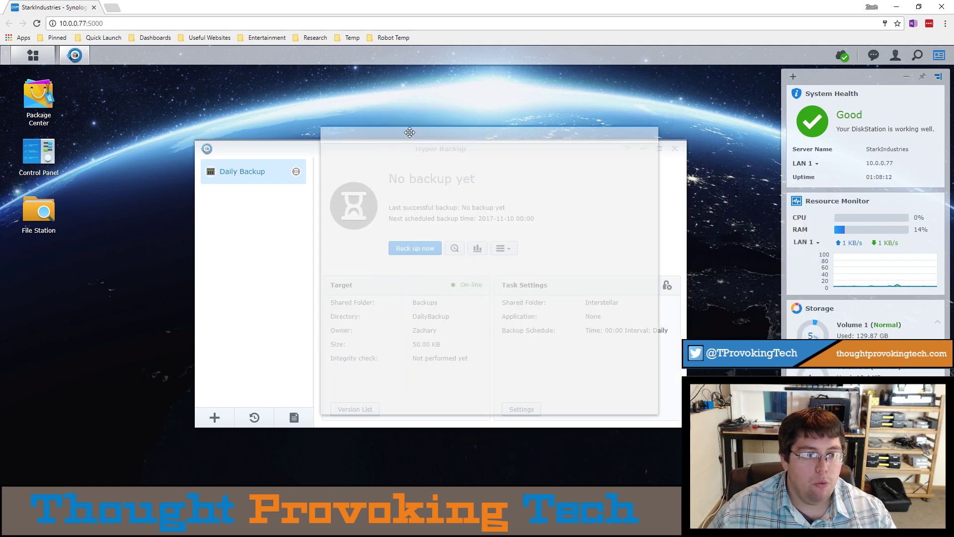
drag(409, 132, 410, 133)
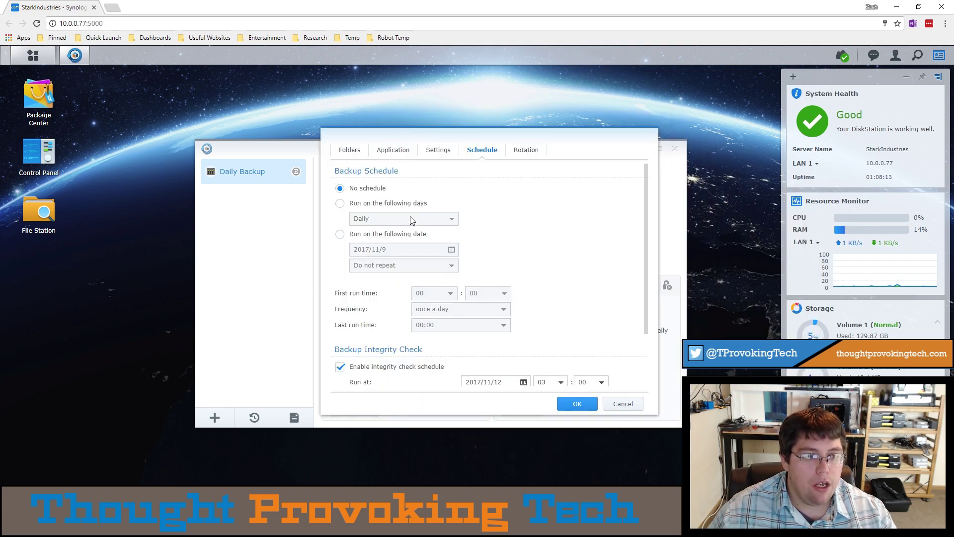
click(359, 202)
click(377, 220)
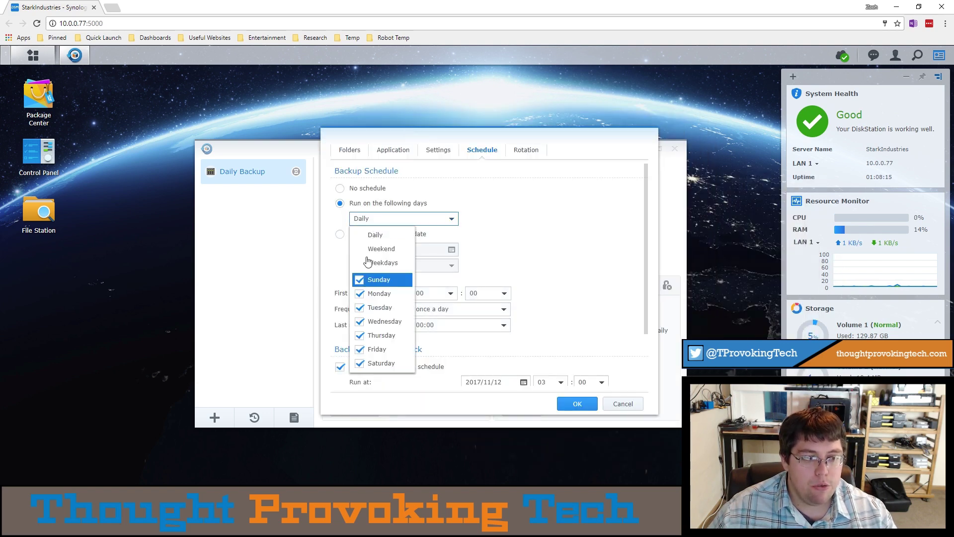
click(506, 215)
click(383, 234)
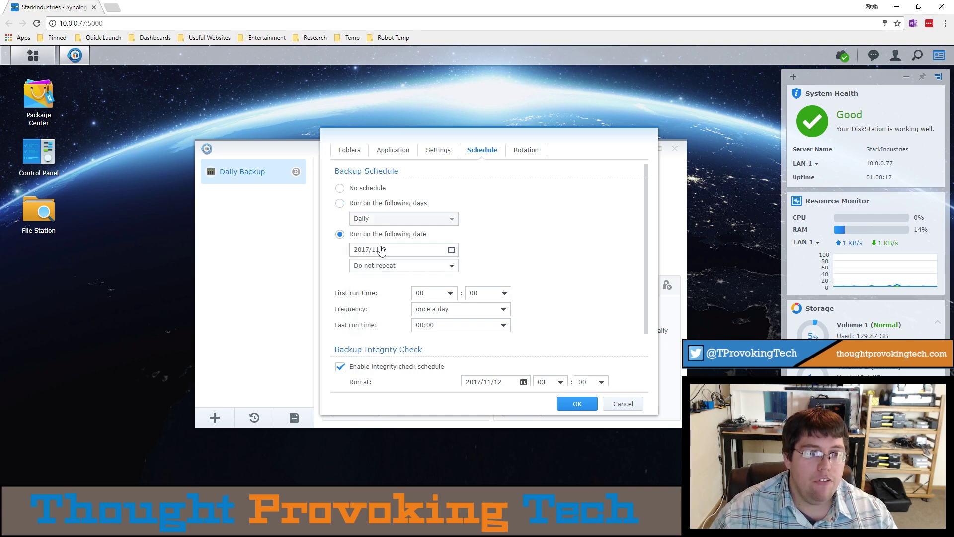
click(430, 266)
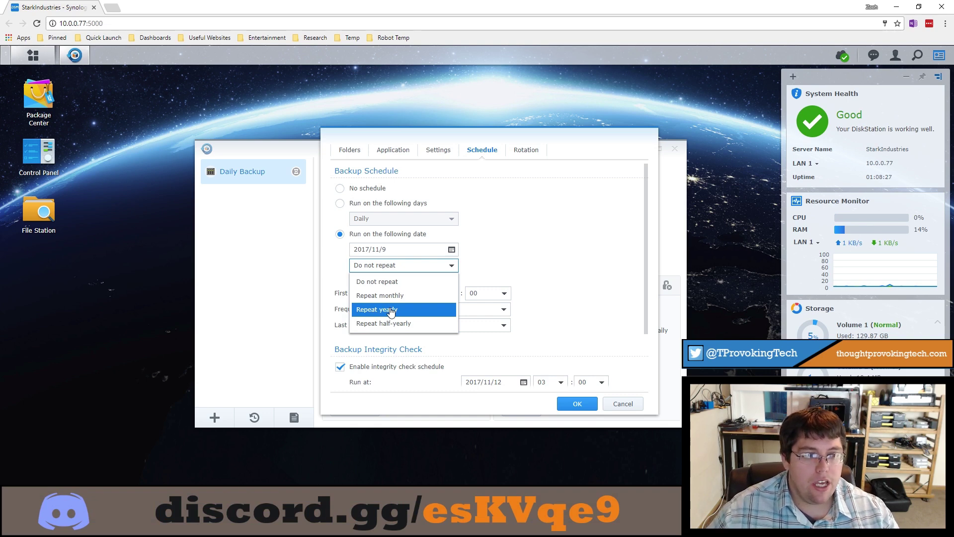
- Make the dated schedule repeat monthly, checking the rotation and integrity check options along the way
click(521, 151)
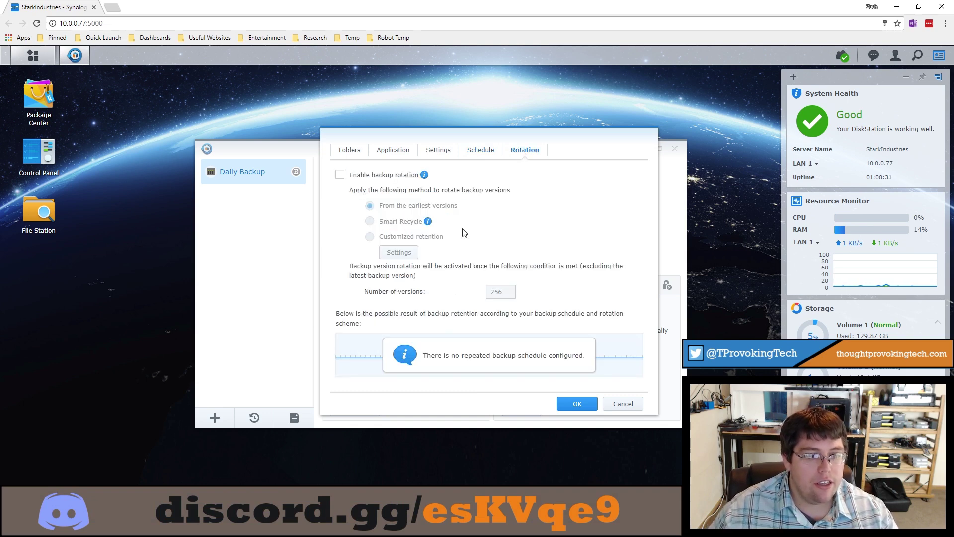
click(488, 154)
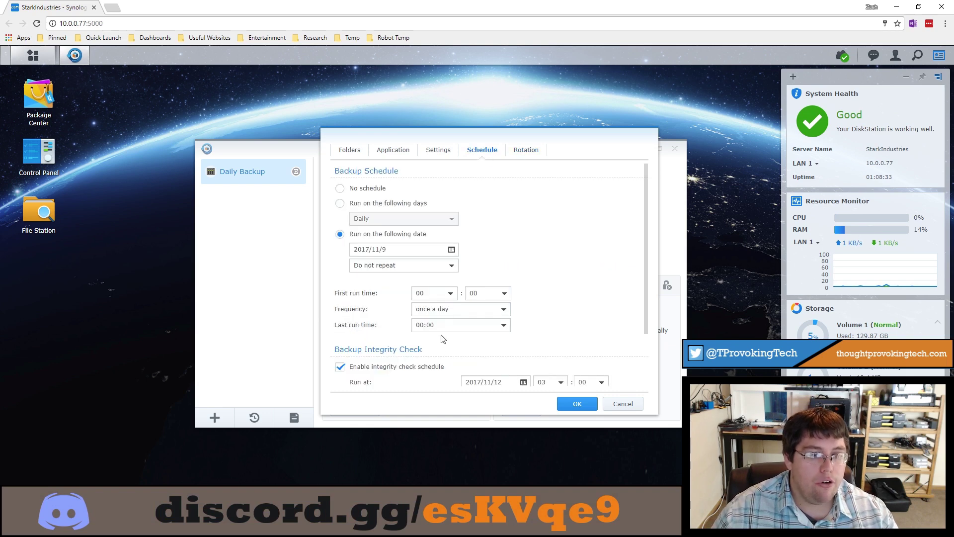
scroll(443, 338, down, 2)
click(506, 329)
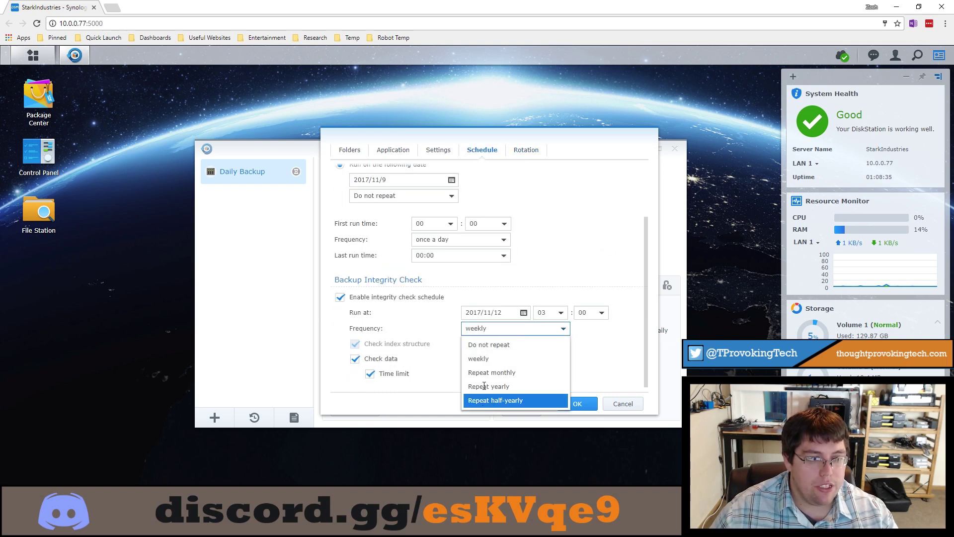
scroll(425, 268, up, 1)
click(388, 242)
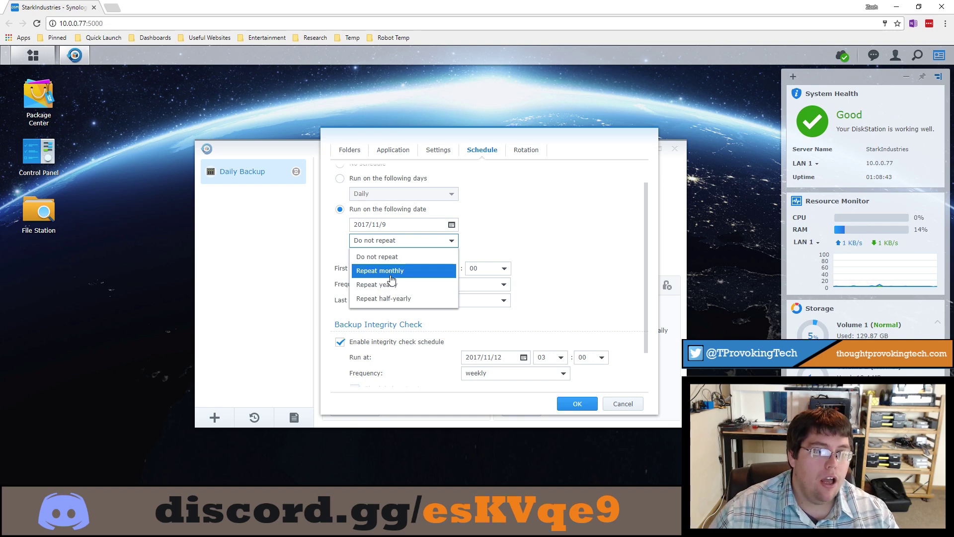
click(391, 274)
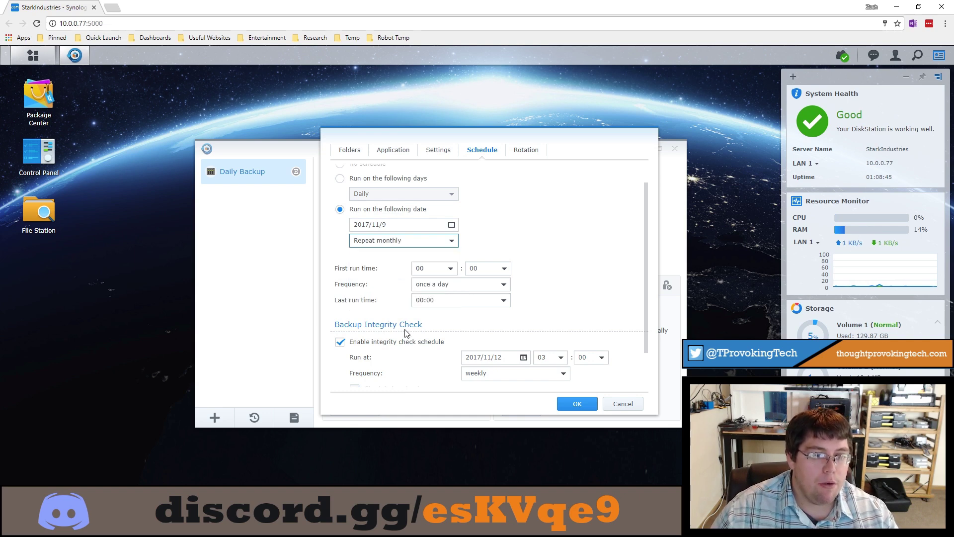
scroll(405, 333, up, 1)
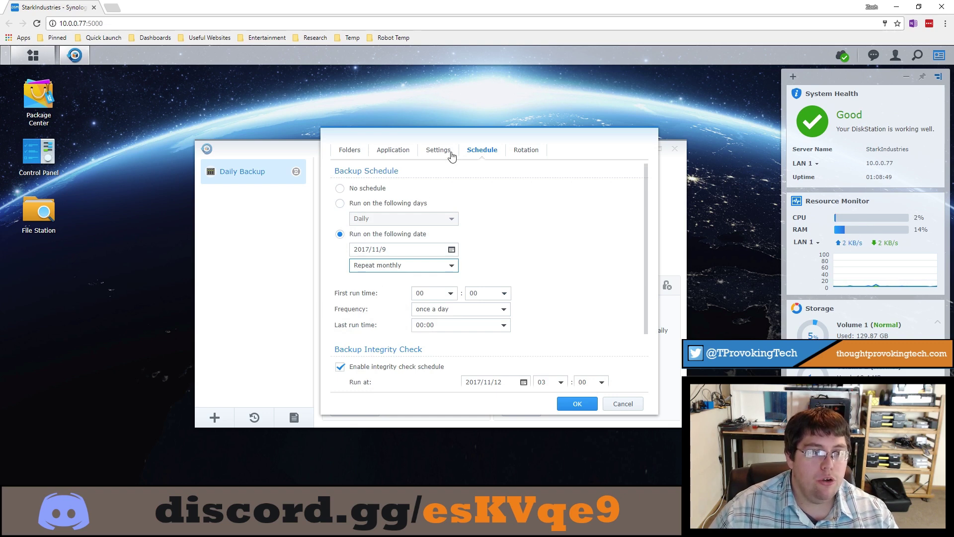
click(521, 150)
click(467, 158)
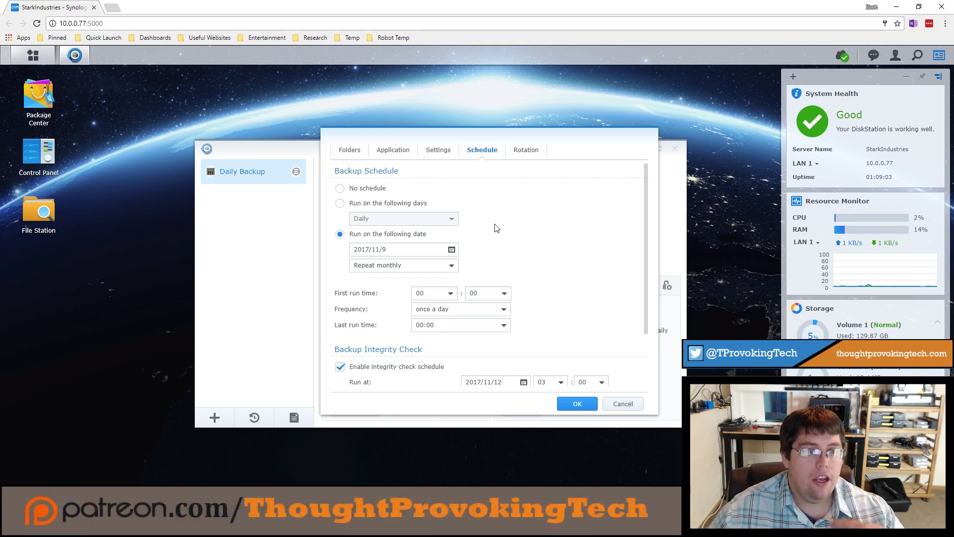
click(525, 150)
click(487, 151)
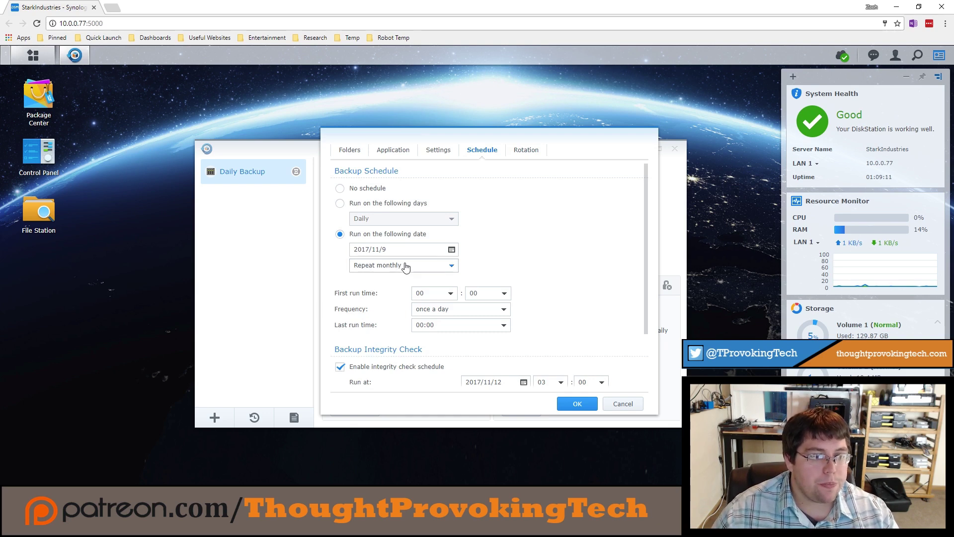
- Set the run date to December 1, 2017, keeping the monthly repeat
click(452, 249)
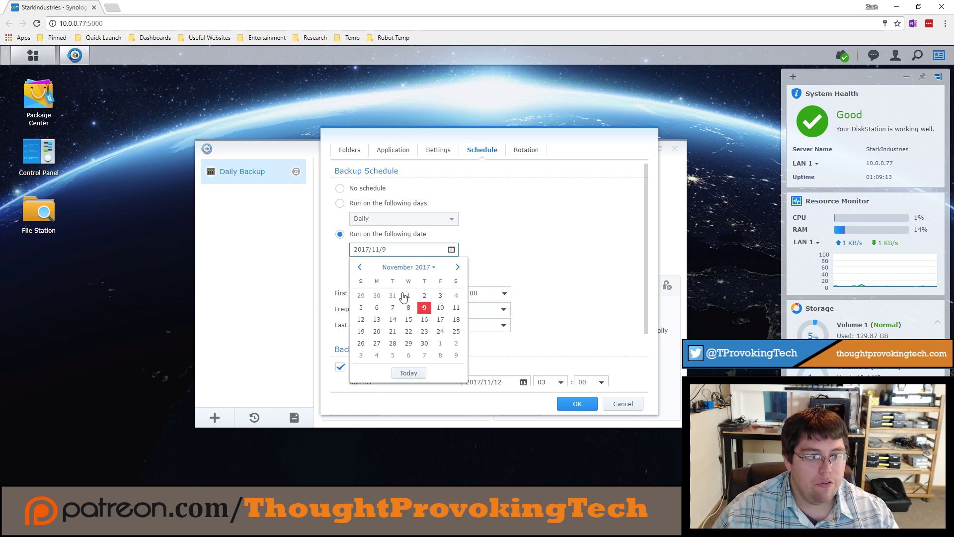
click(406, 295)
click(451, 250)
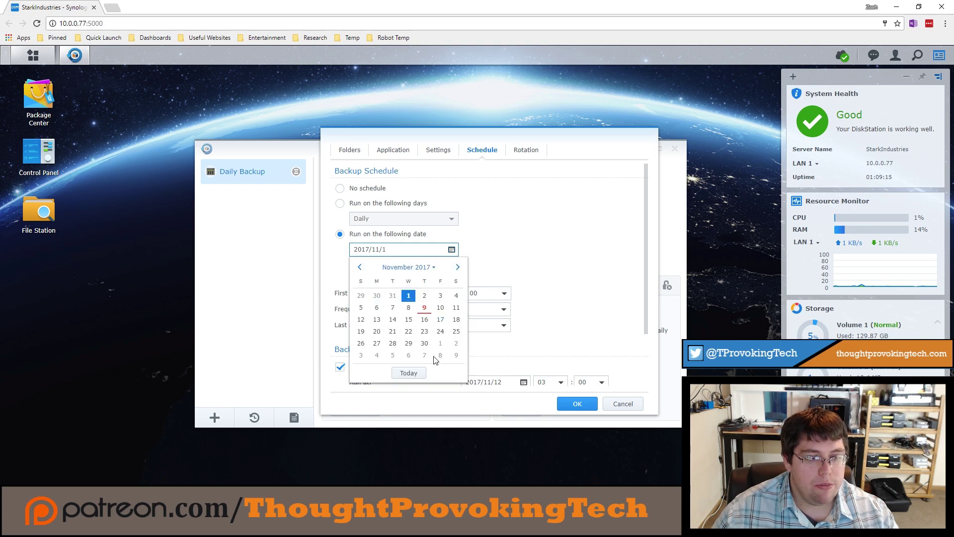
click(441, 344)
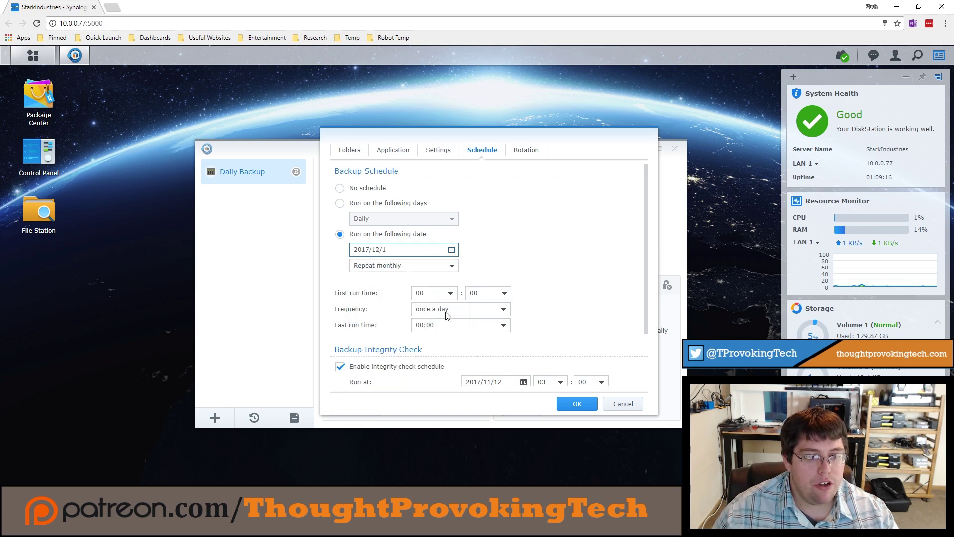
click(450, 251)
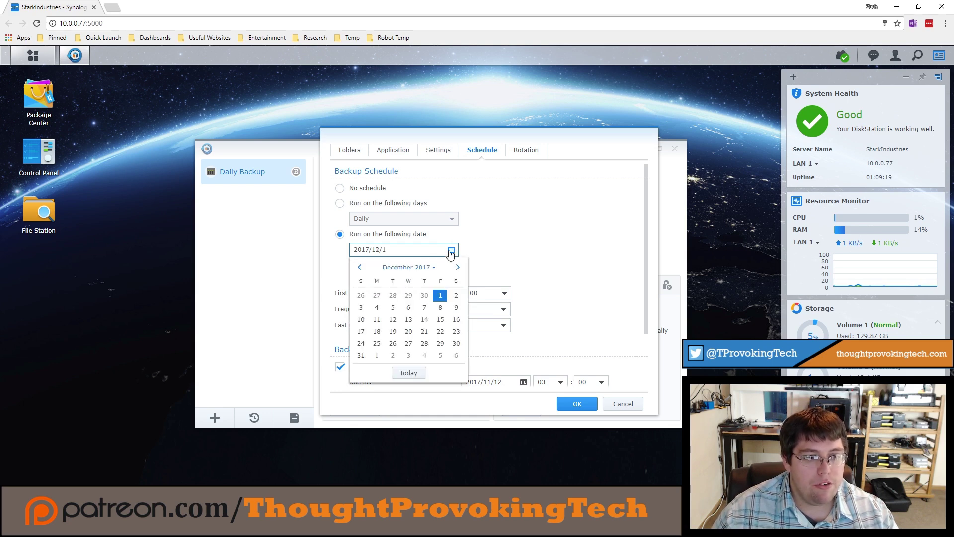
click(502, 260)
click(425, 272)
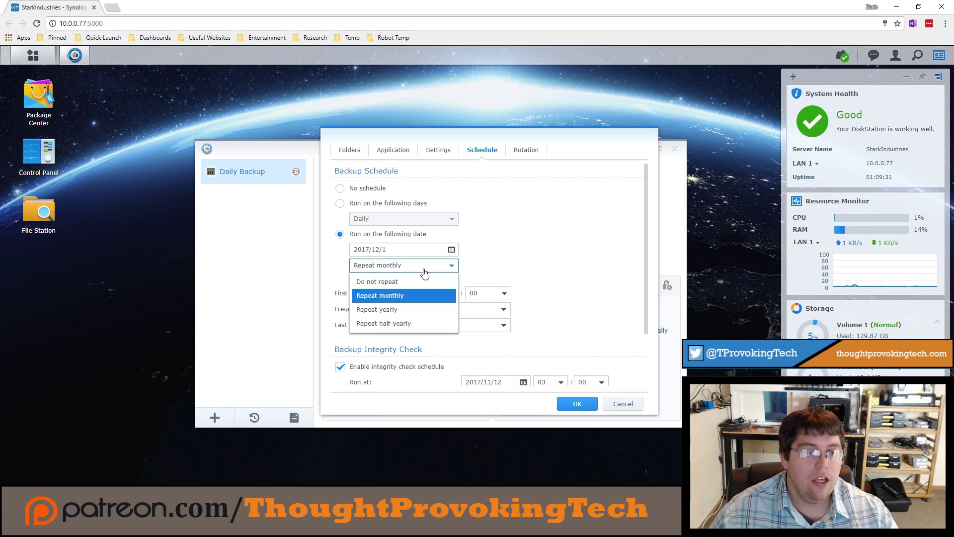
click(490, 274)
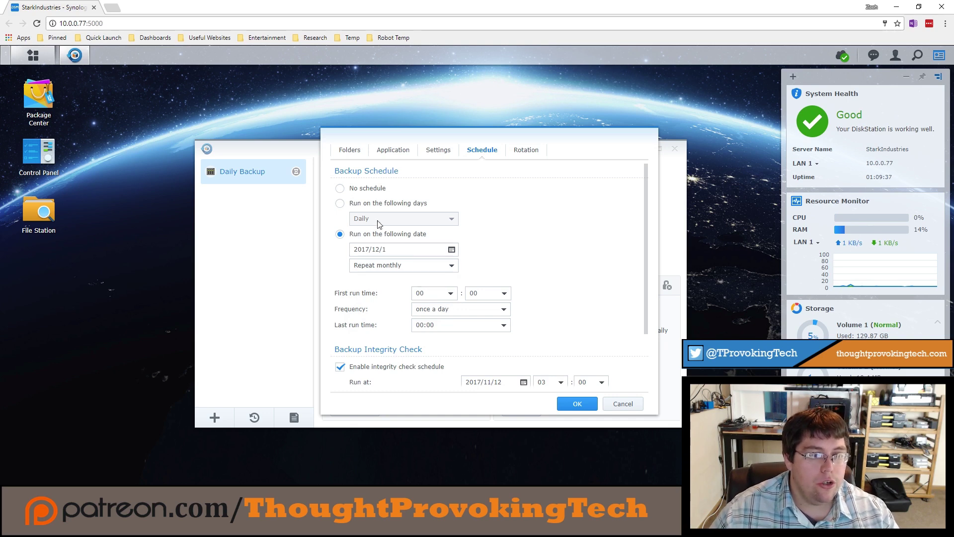
- Switch to Run on the following days and choose Weekdays
click(368, 204)
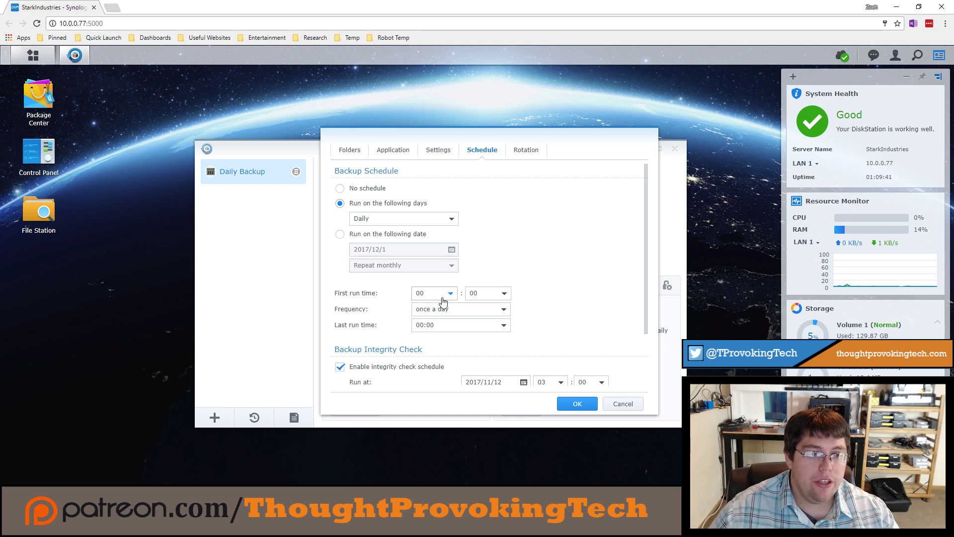
click(442, 298)
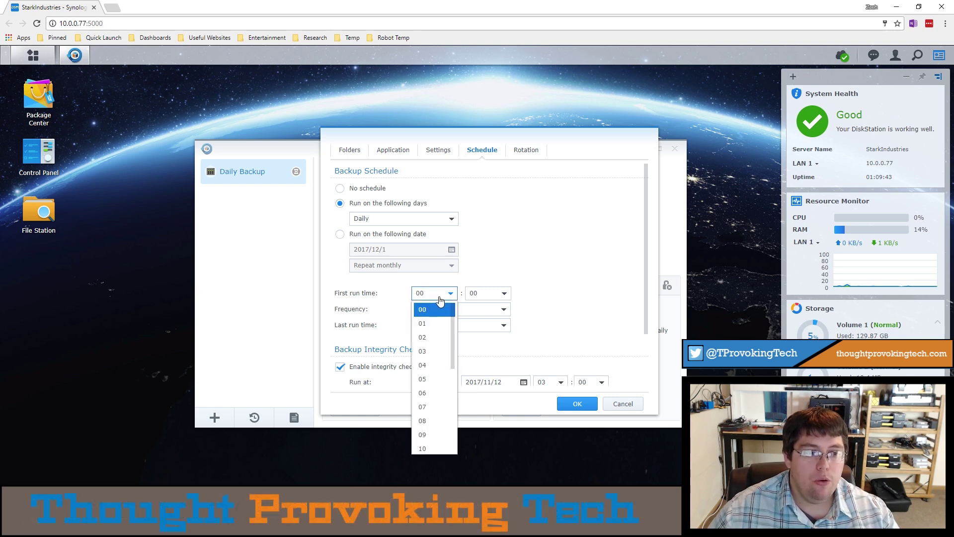
click(396, 218)
click(393, 263)
click(500, 273)
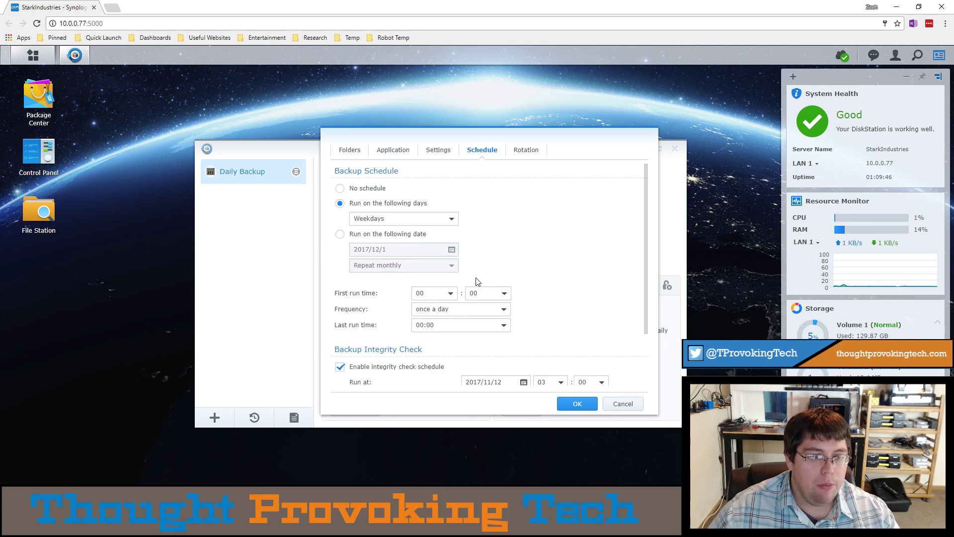
- Set first run time 08:00, frequency every 1 hour, and last run time 18:00
click(451, 294)
scroll(436, 368, down, 1)
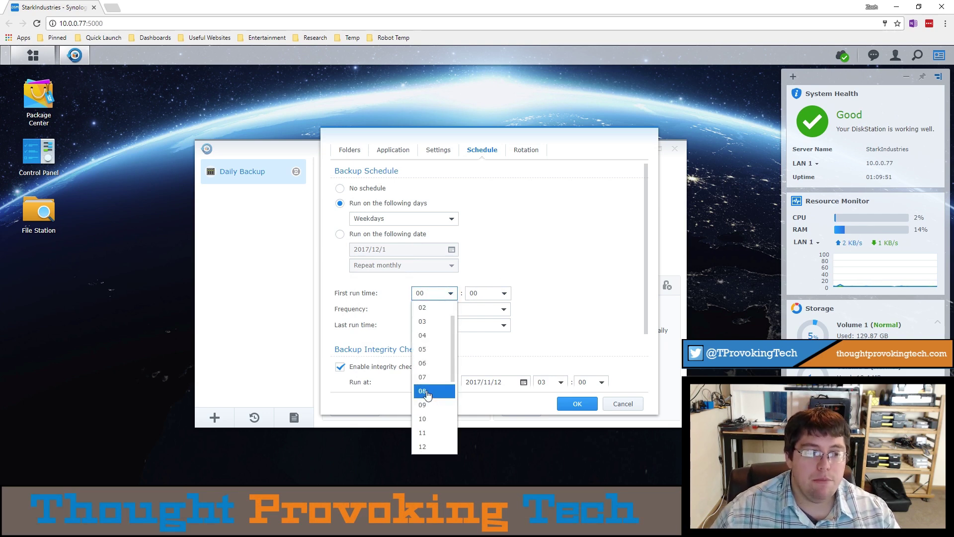
click(426, 393)
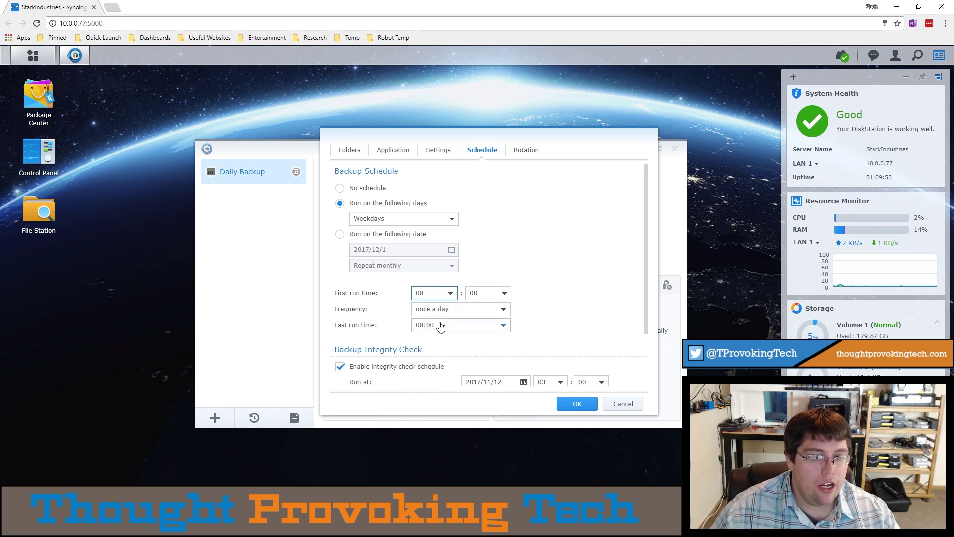
click(441, 324)
click(441, 340)
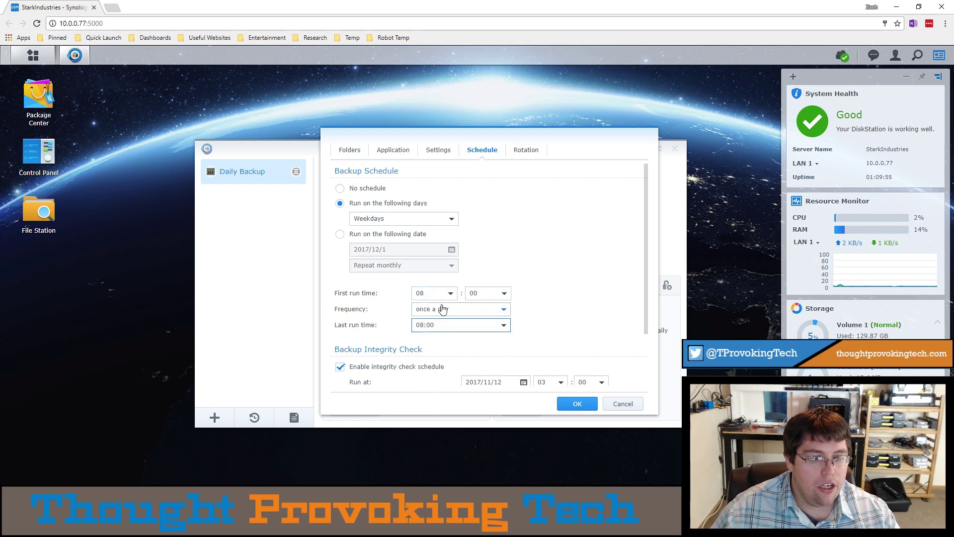
click(488, 293)
click(485, 304)
click(423, 312)
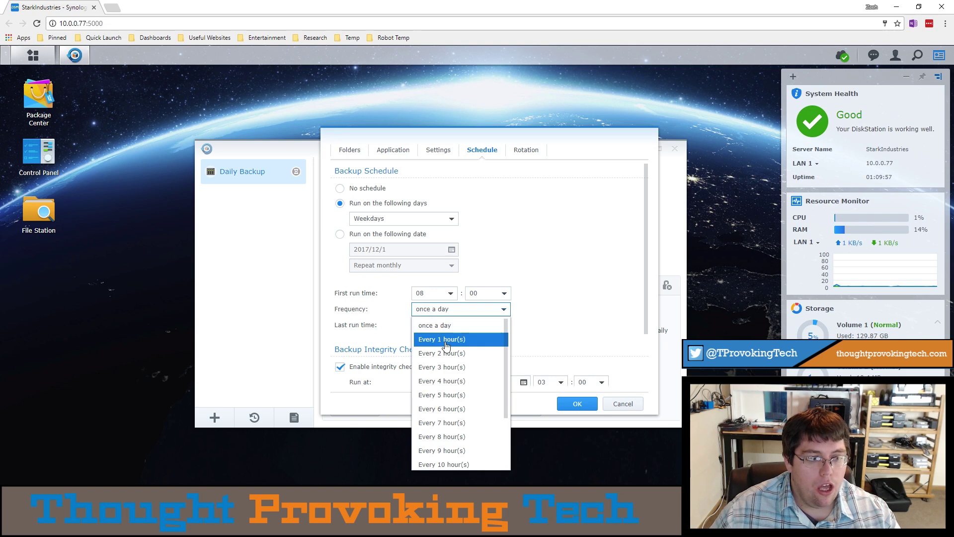
click(445, 343)
click(457, 324)
scroll(439, 398, down, 2)
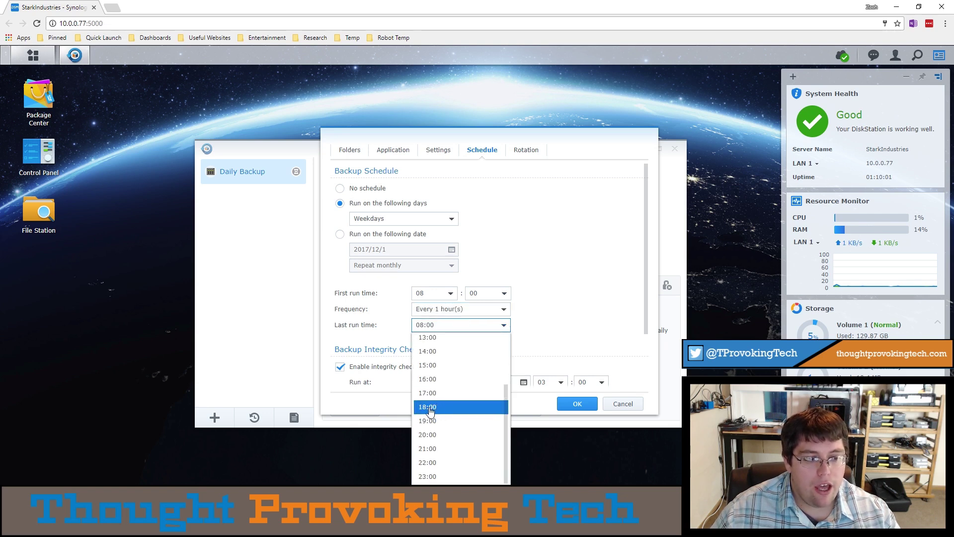
click(426, 408)
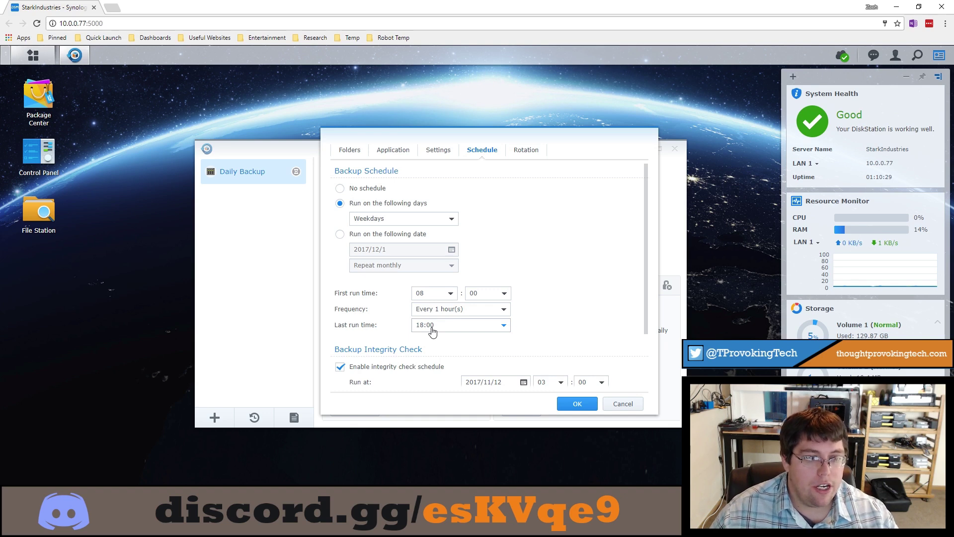
- Change the schedule to Daily, once a day, first run 00:00, and save it with OK
click(367, 226)
click(374, 237)
click(450, 293)
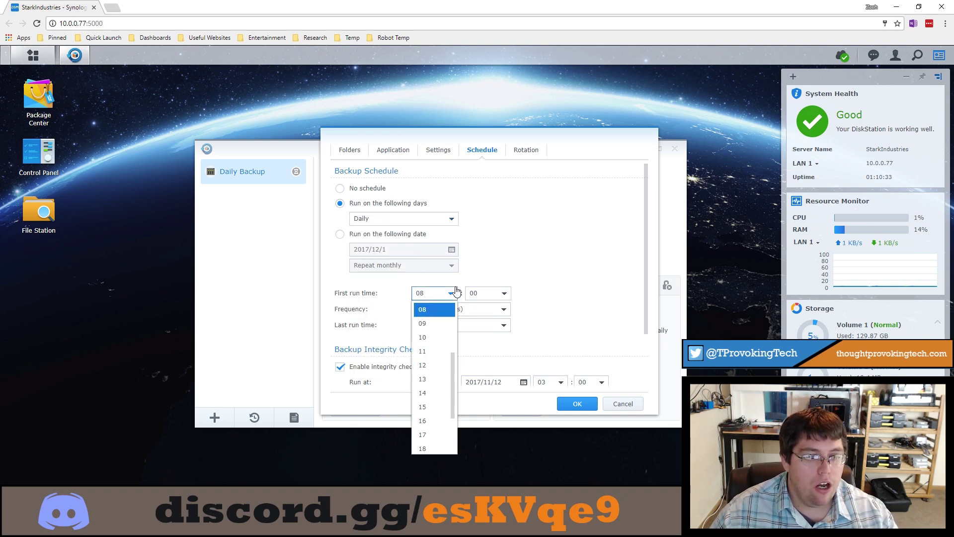
click(437, 306)
click(446, 311)
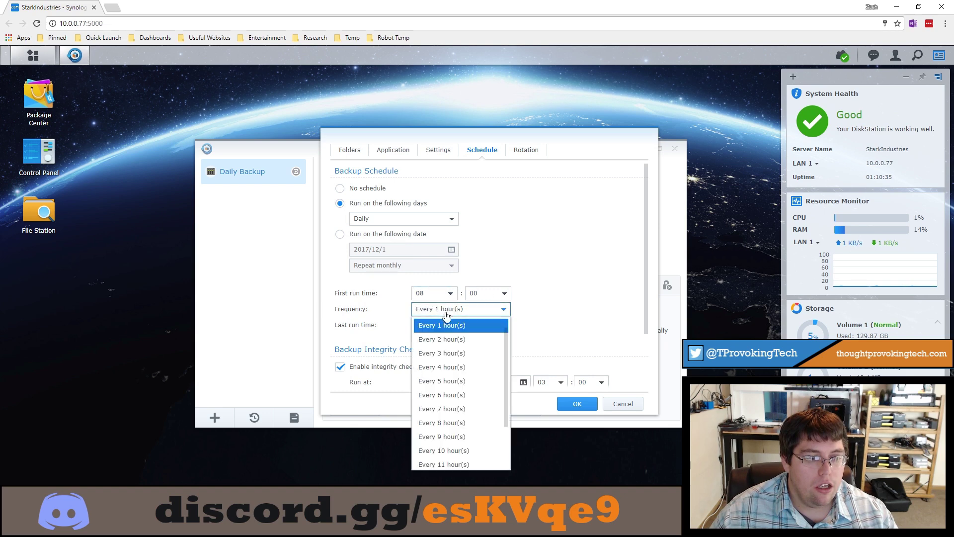
click(446, 327)
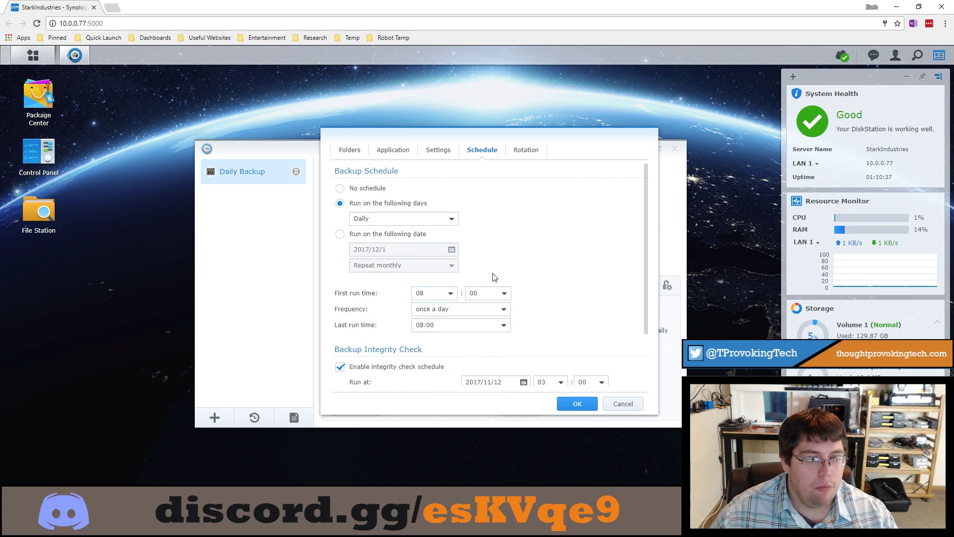
click(441, 323)
click(431, 298)
scroll(438, 325, up, 2)
click(432, 312)
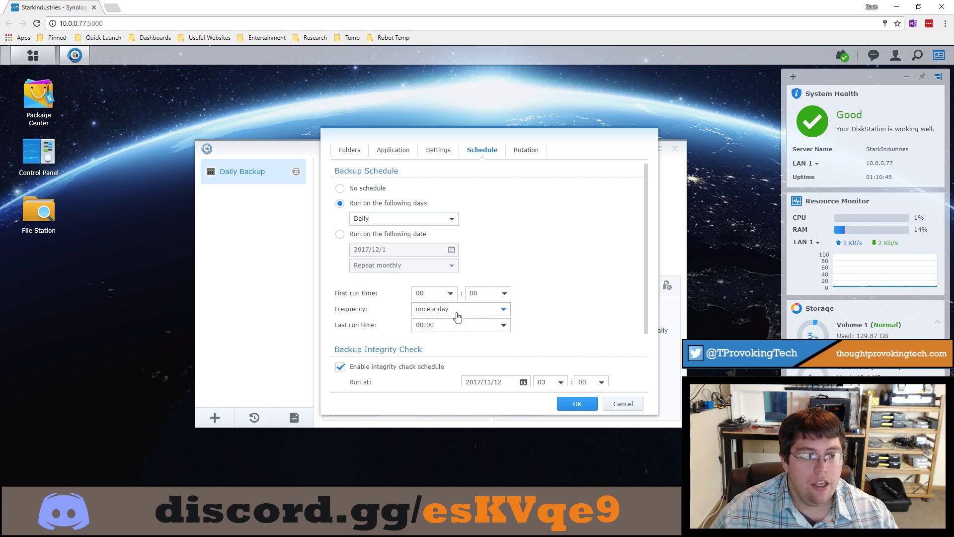
click(576, 405)
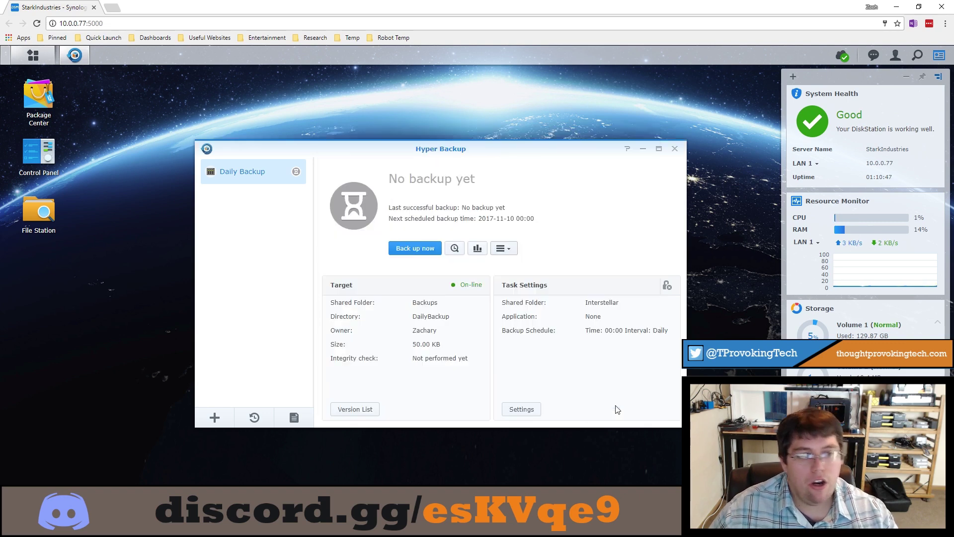